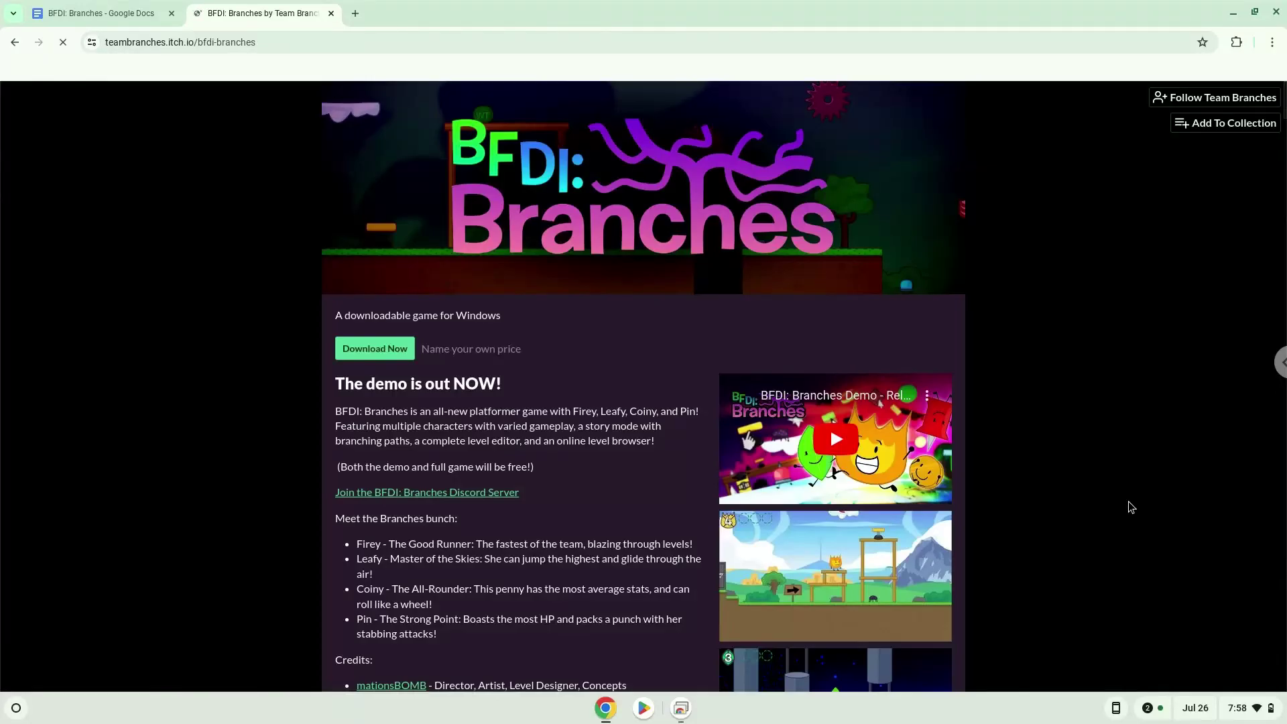
Install the Linux development environment from the About ChromeOS settings with the recommended 10.0 GB disk size, closing the terminal and settings windows when done
left_click(1246, 709)
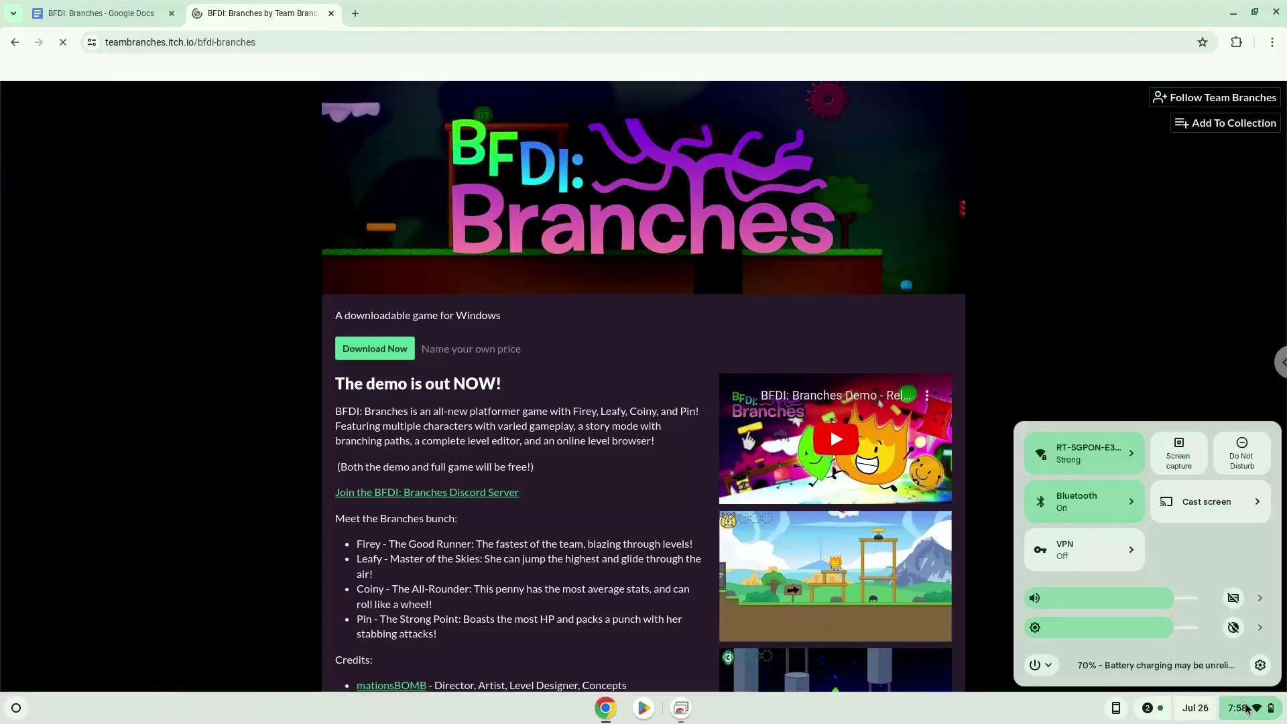
left_click(1260, 666)
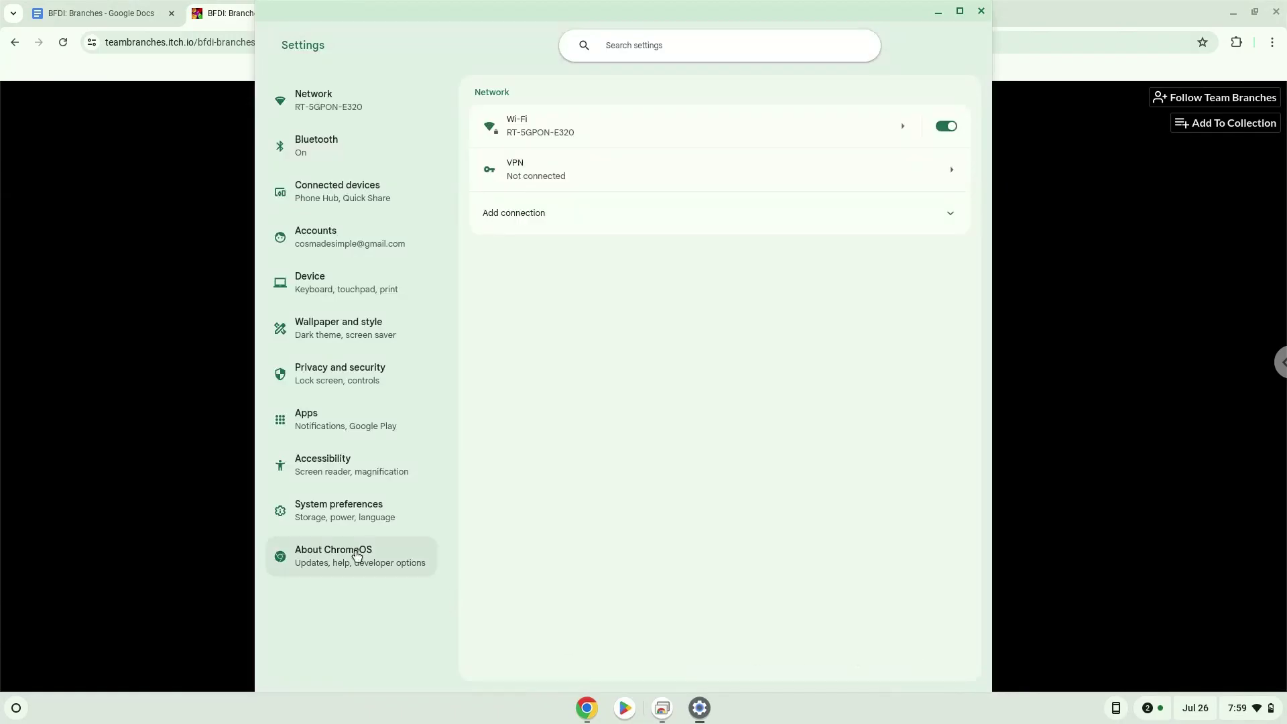
left_click(357, 554)
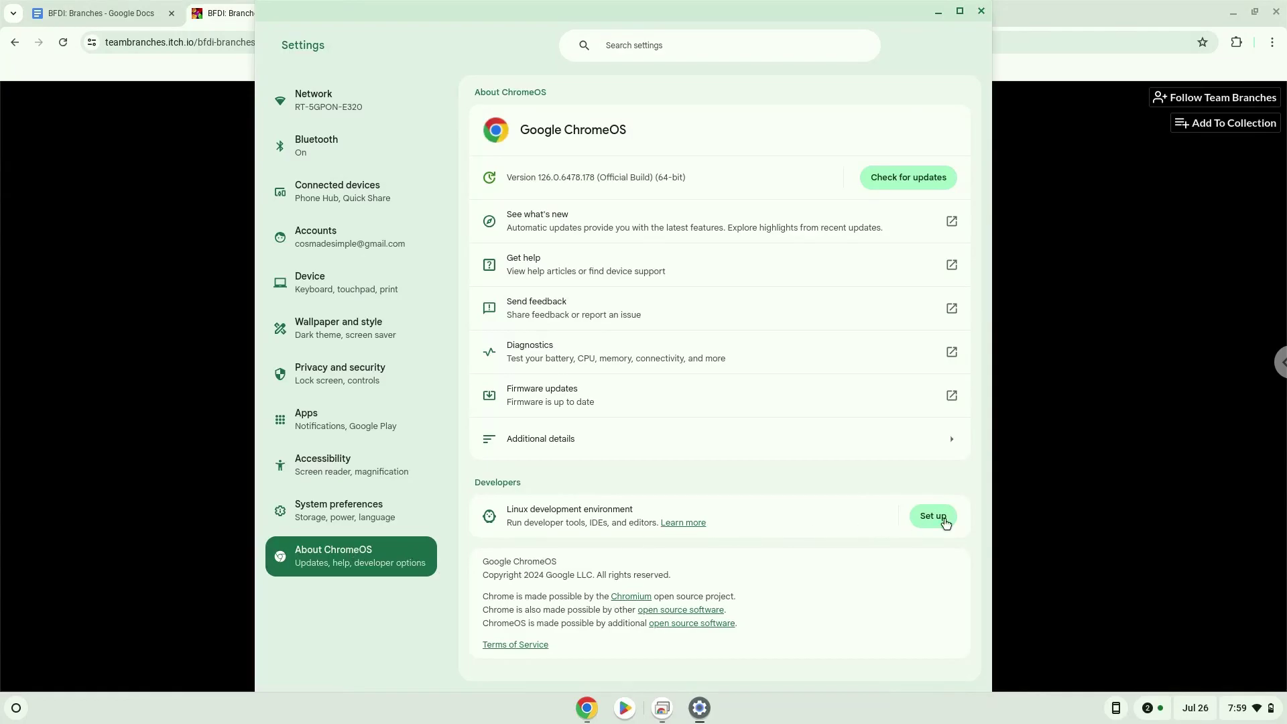
left_click(945, 520)
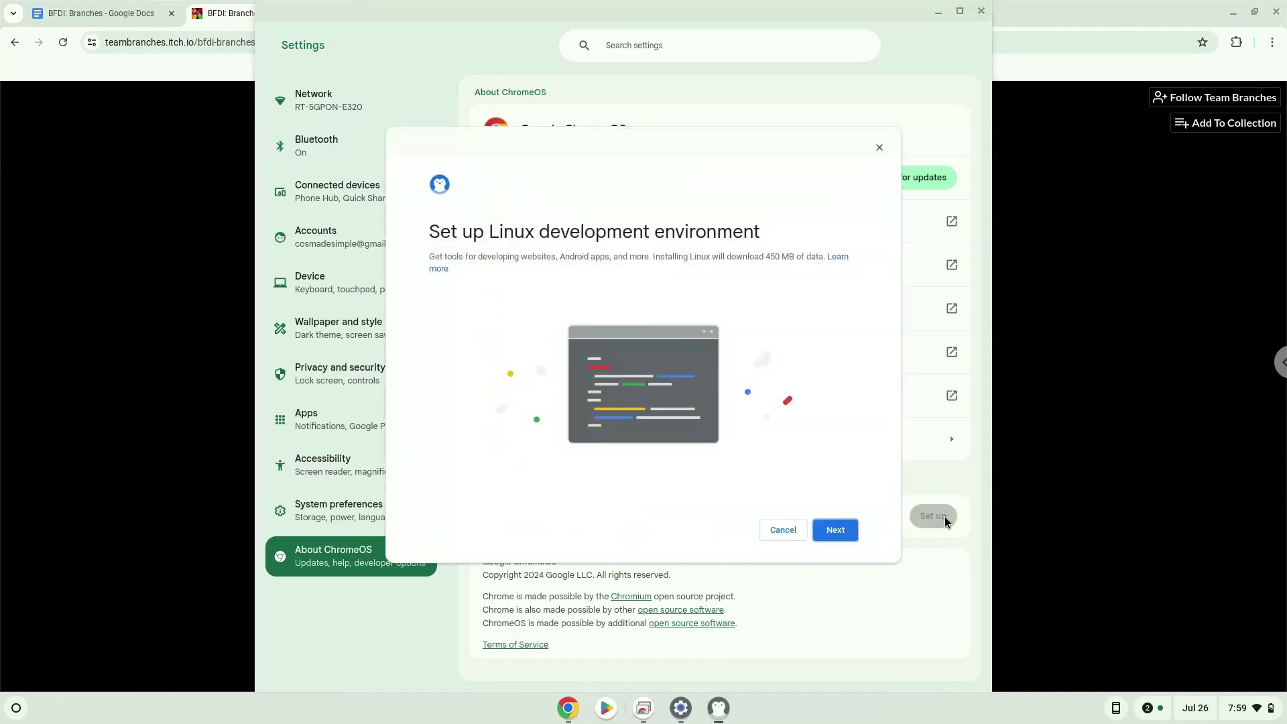
left_click(843, 529)
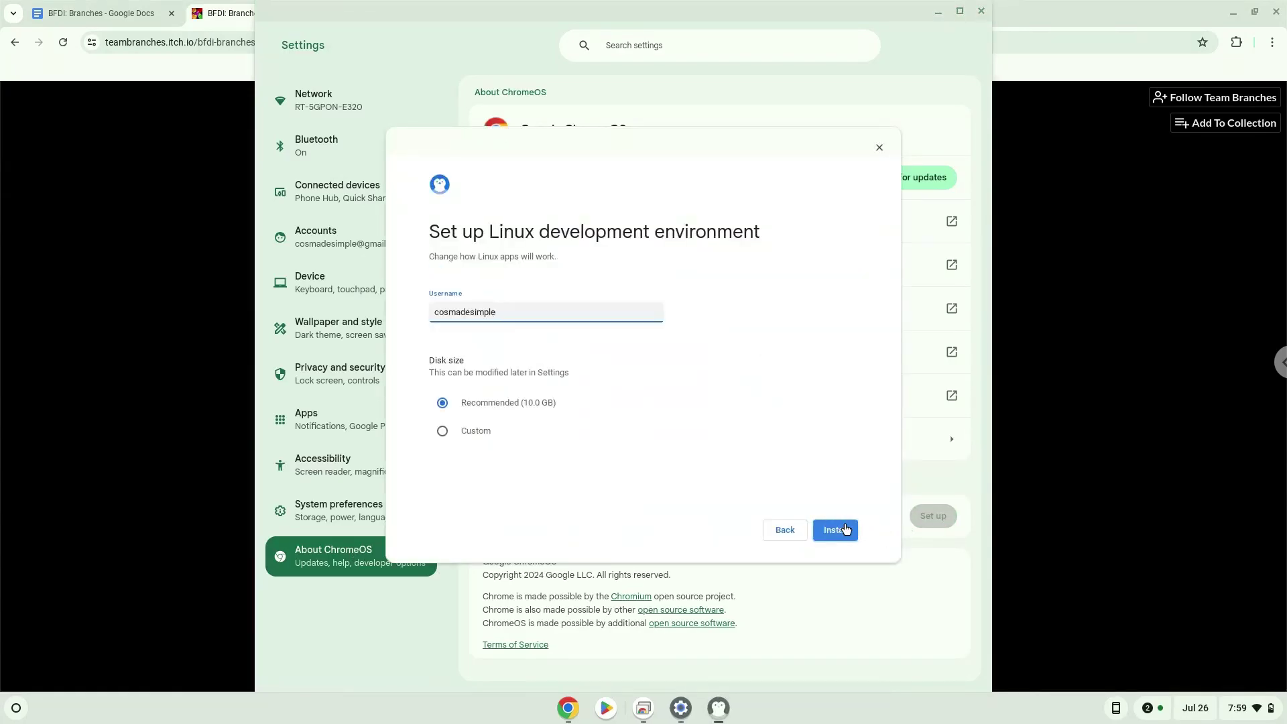
left_click(845, 529)
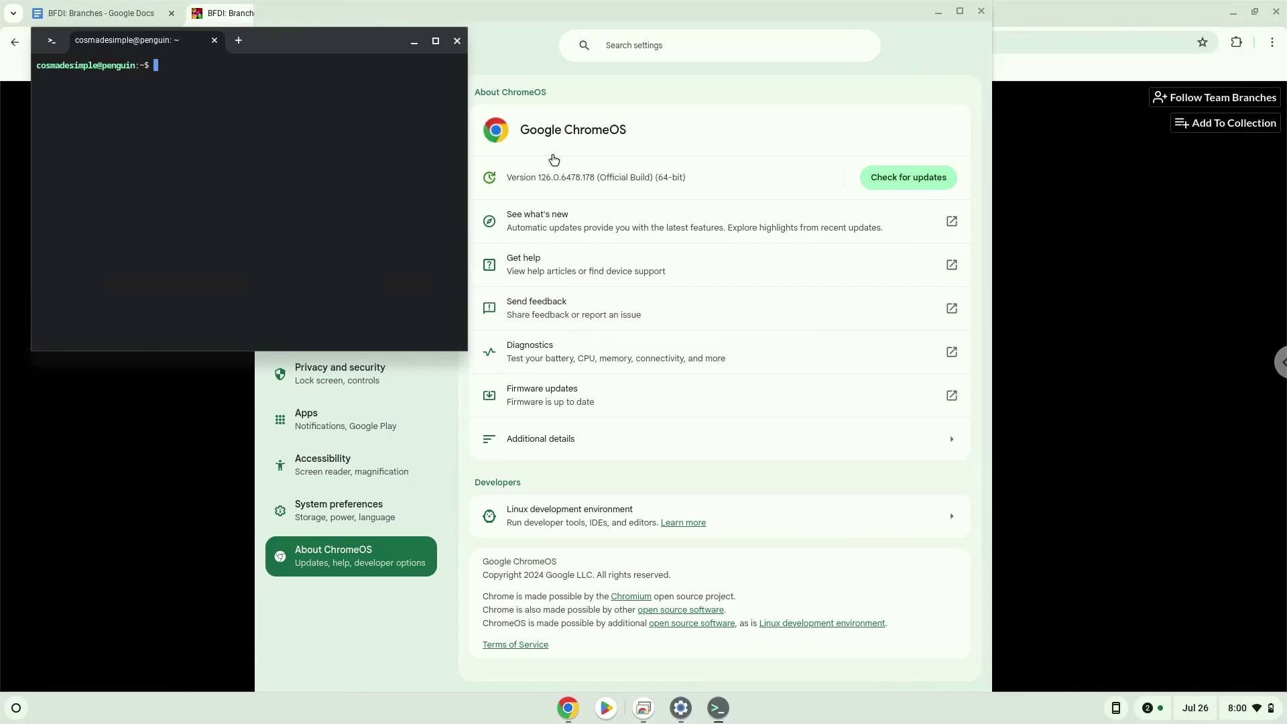
left_click(458, 41)
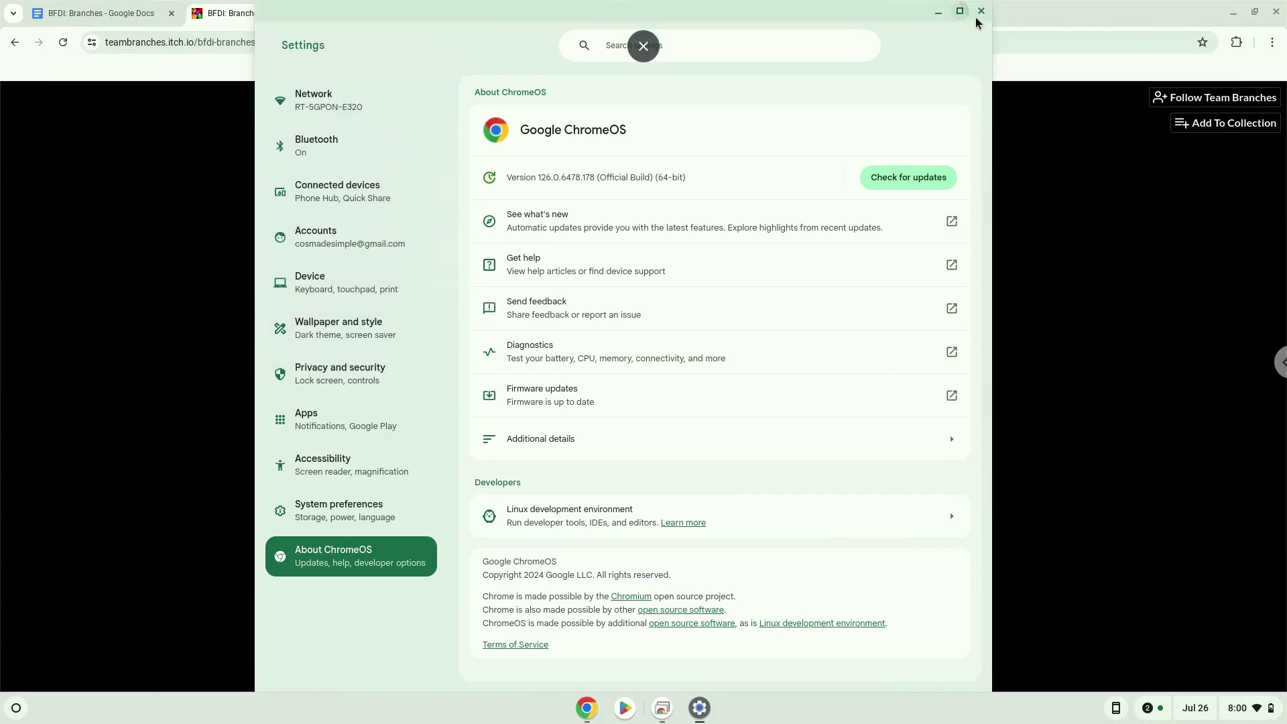
left_click(980, 11)
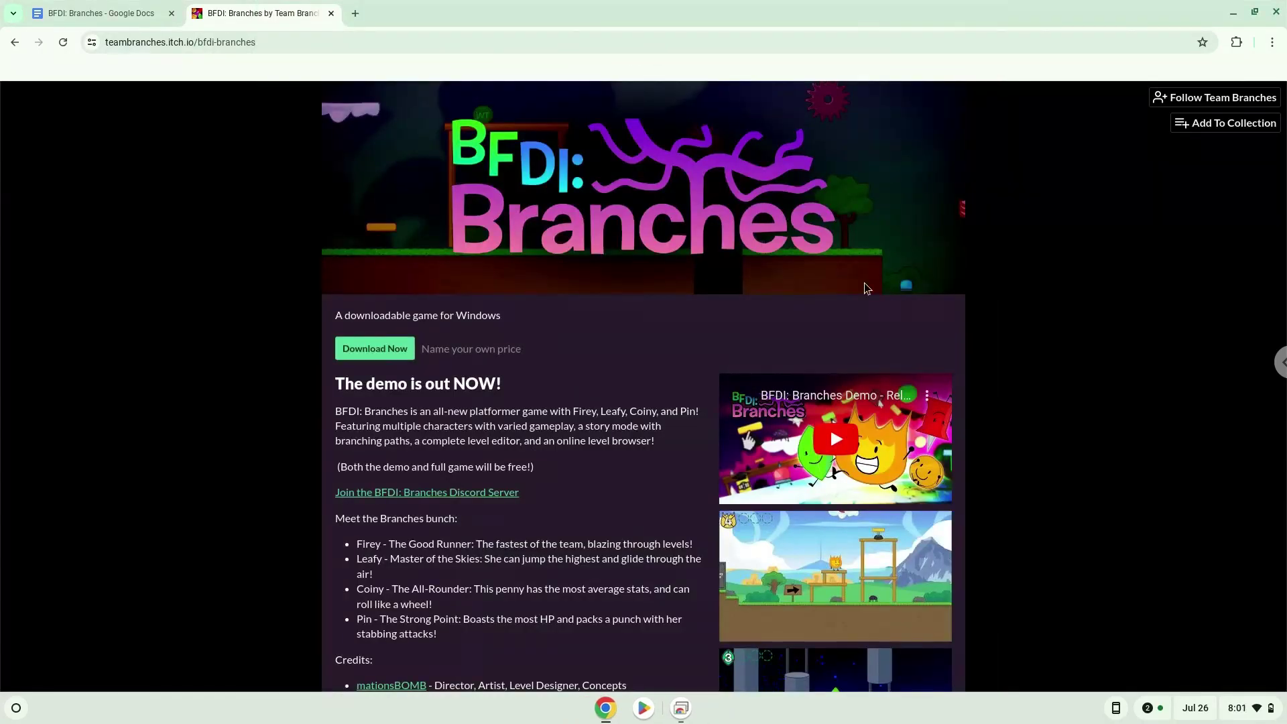
Download BFDIBranches.zip from the game's itch.io page without making a payment
left_click(350, 349)
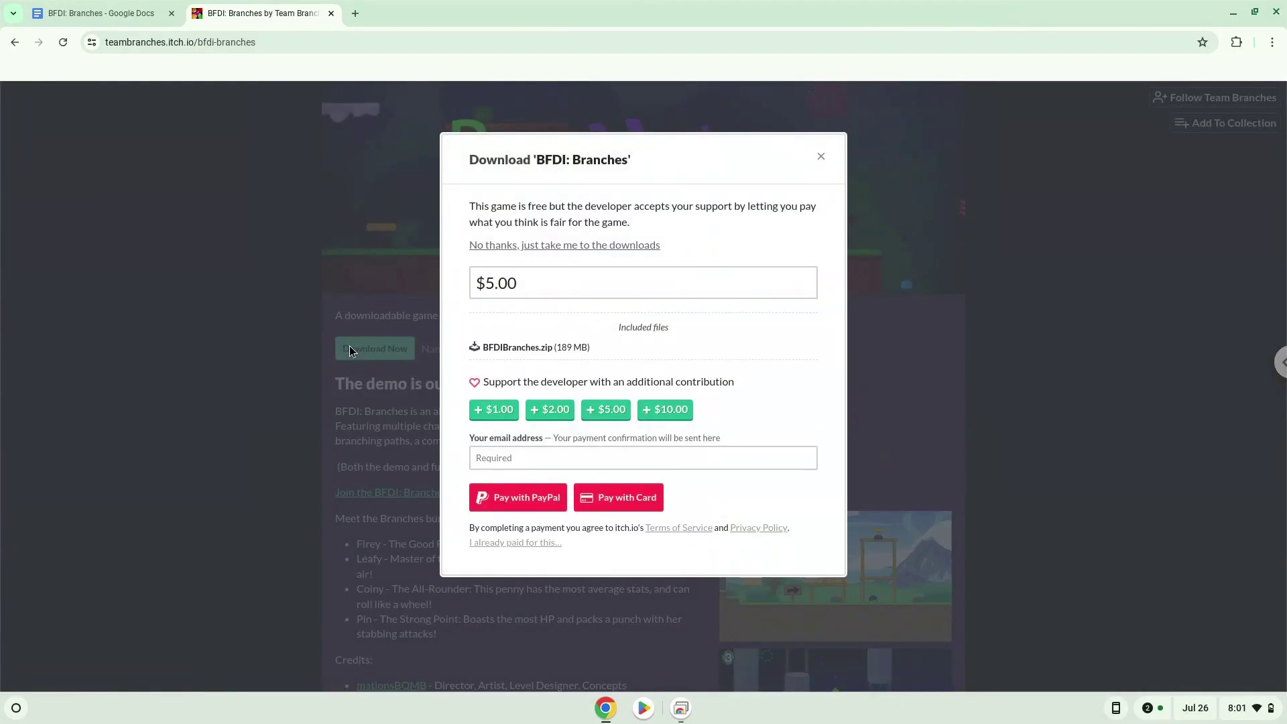
left_click(504, 245)
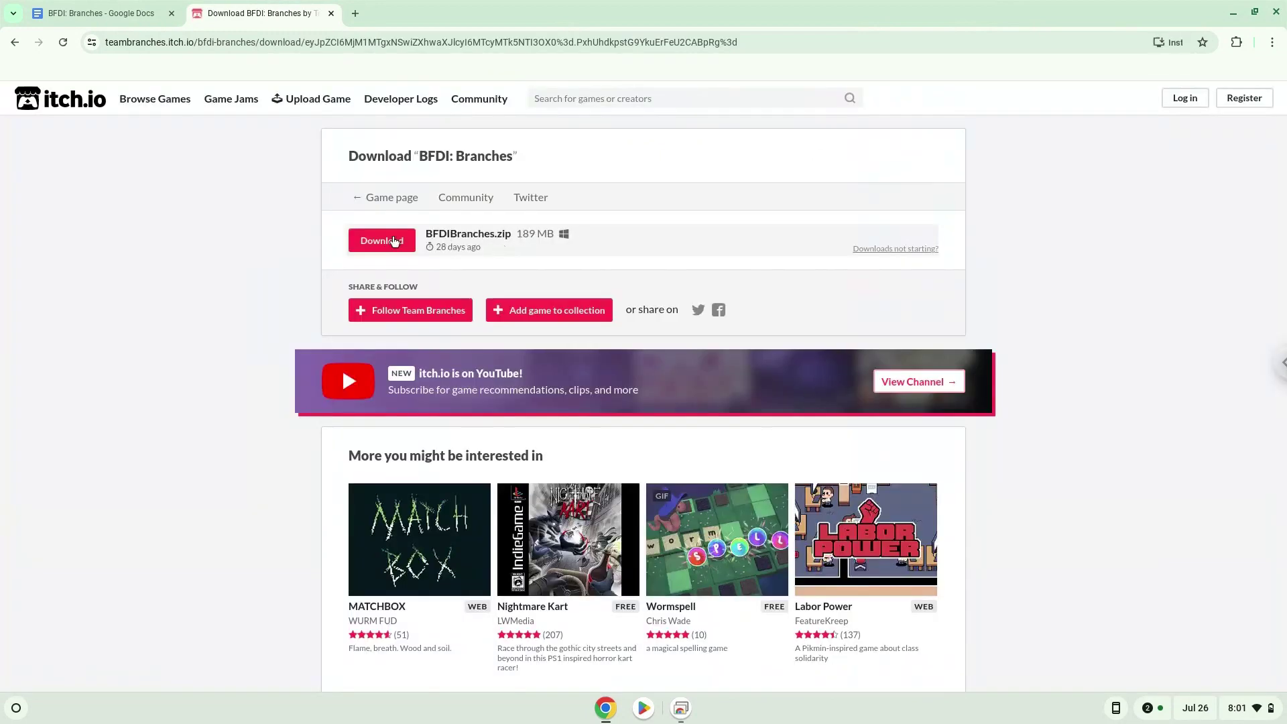
left_click(375, 239)
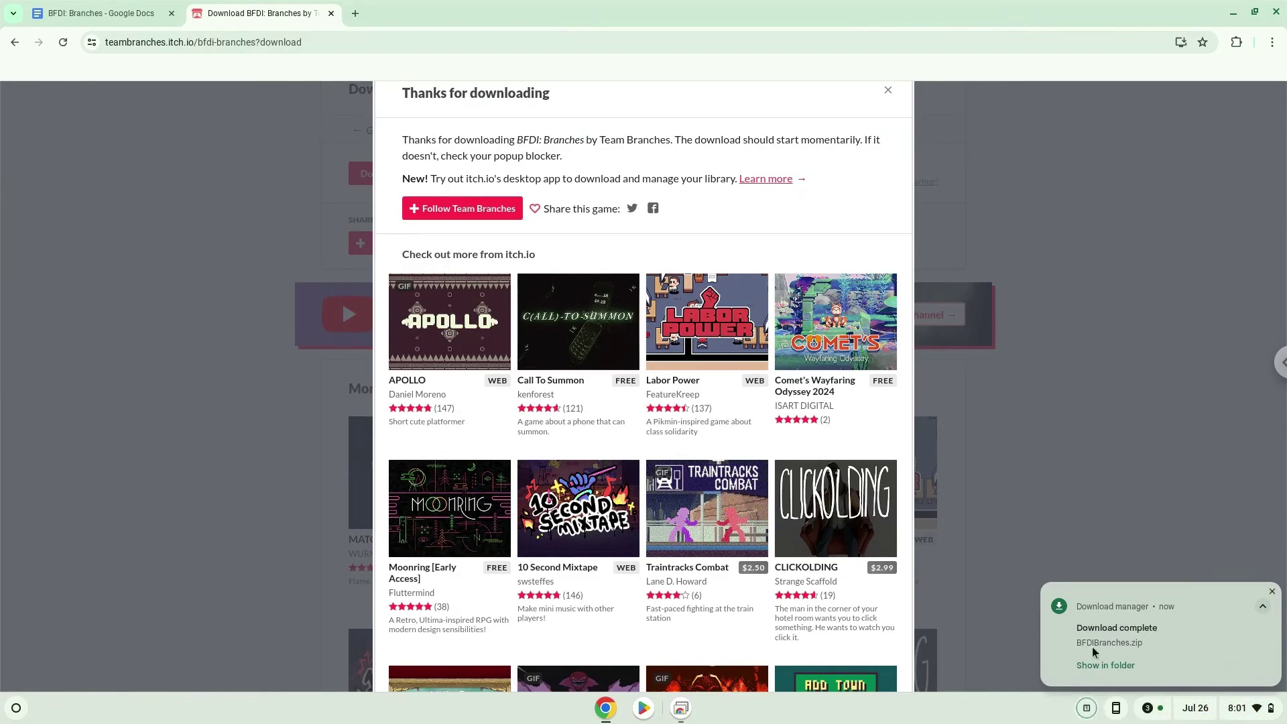
Move BFDIBranches.zip from the Downloads folder to Linux files and close the file manager
left_click(1095, 668)
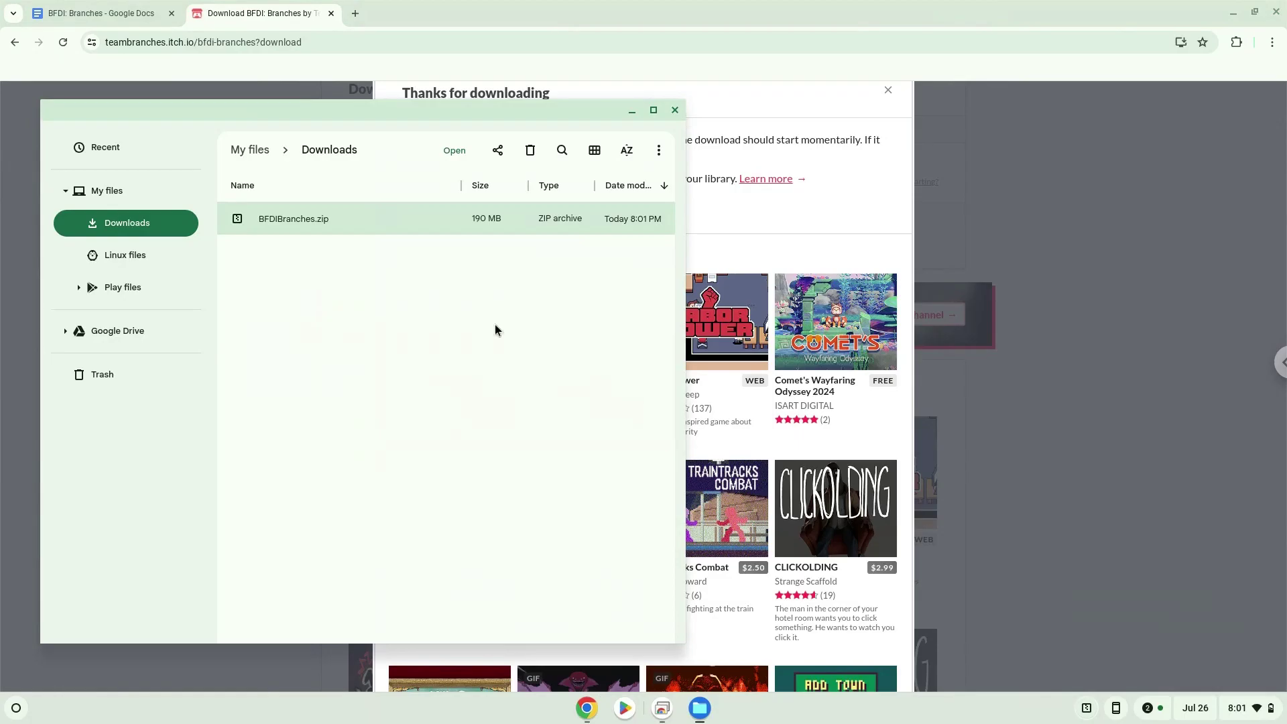
right_click(349, 229)
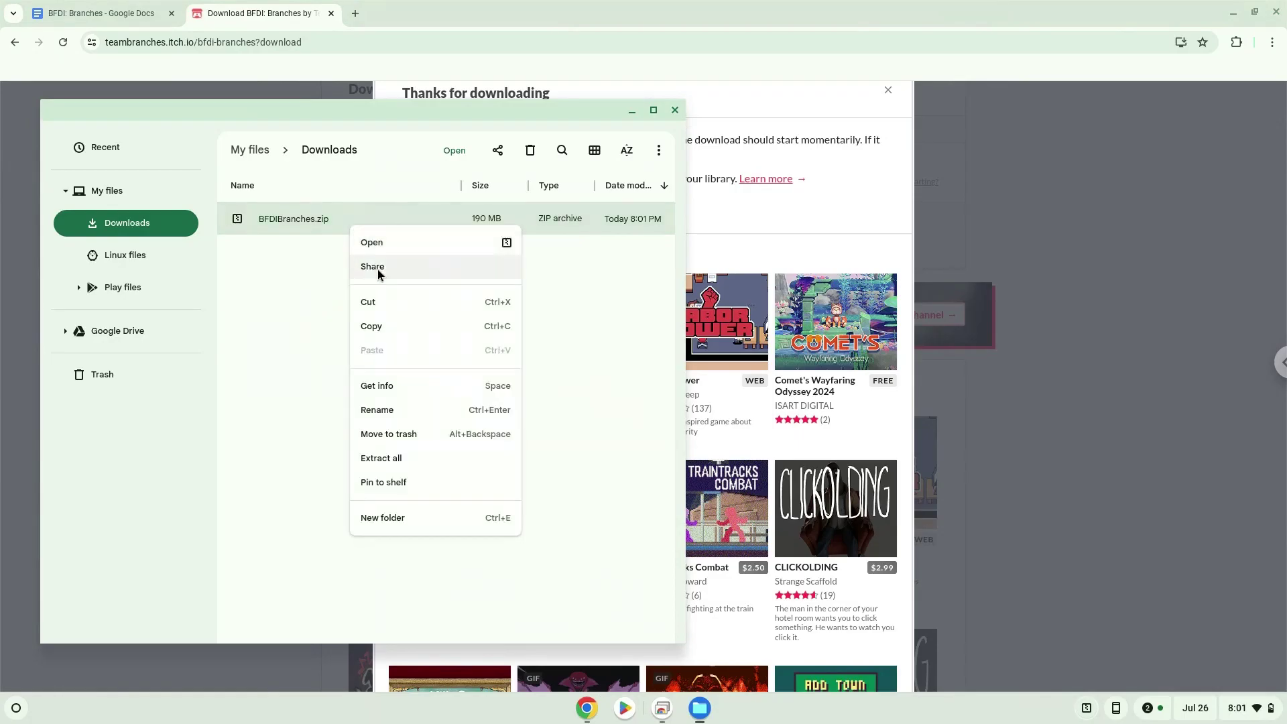
left_click(385, 299)
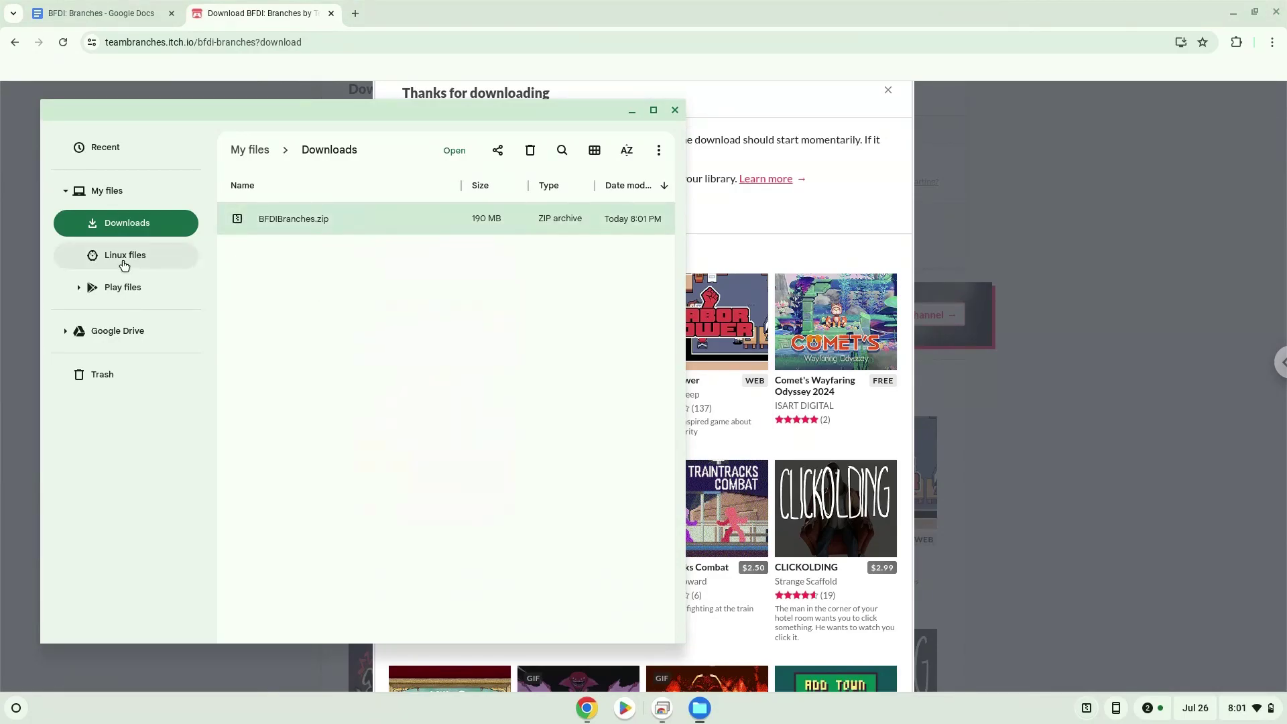
left_click(94, 256)
right_click(307, 309)
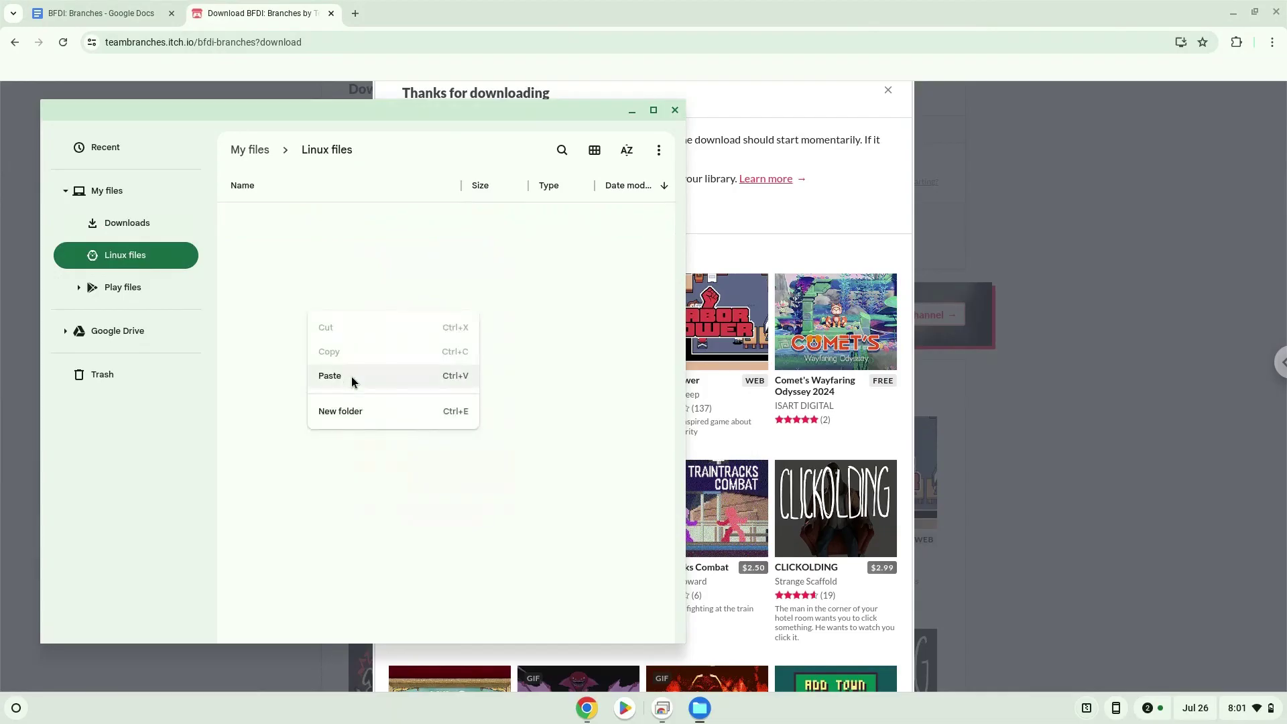
left_click(352, 377)
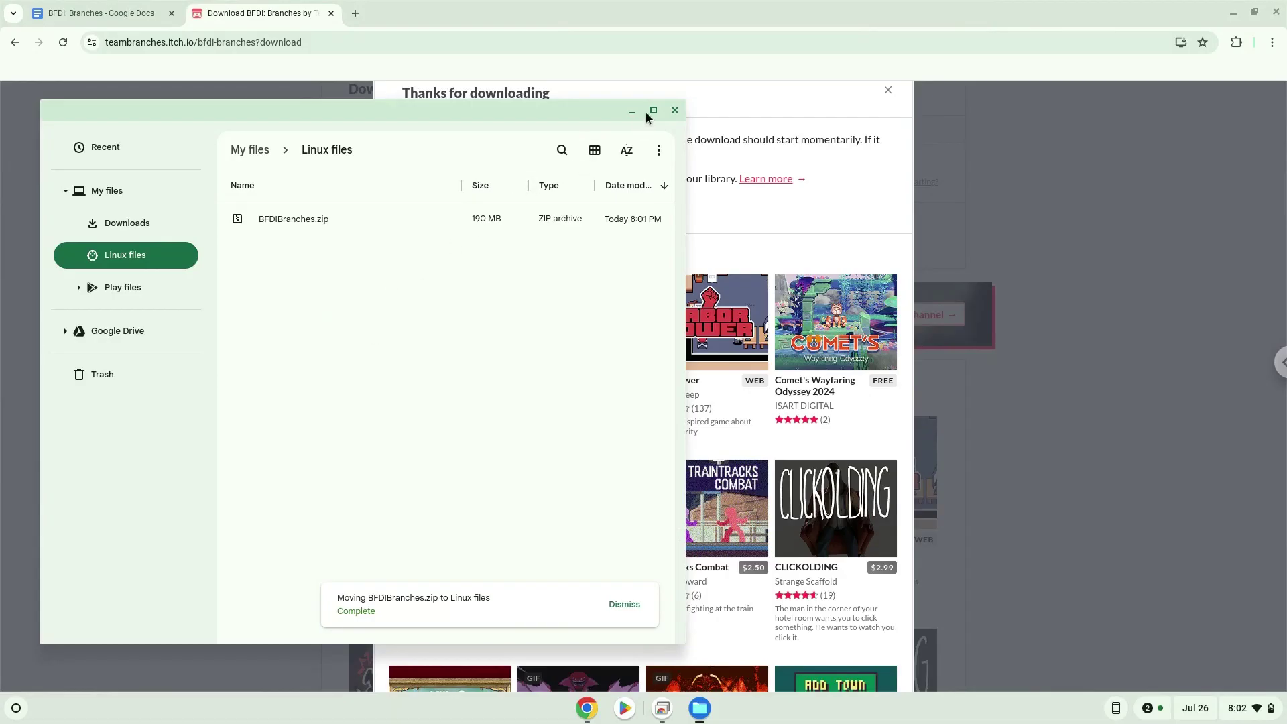
left_click(676, 110)
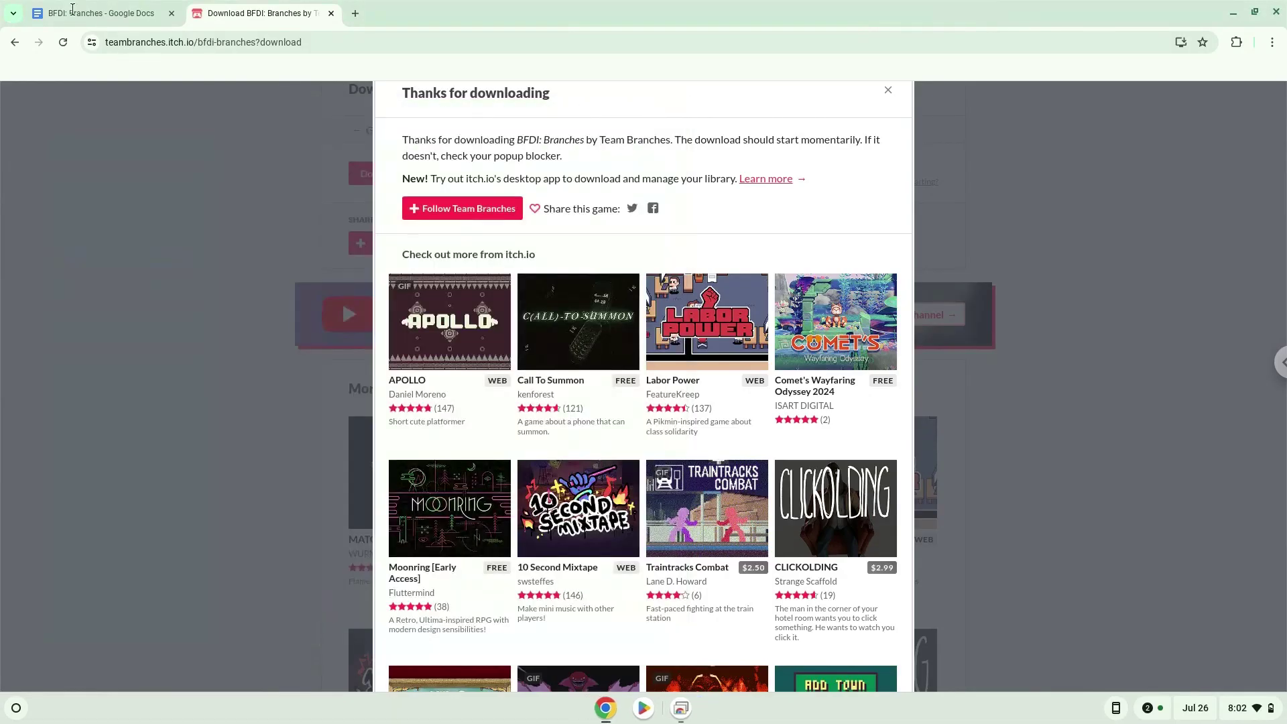
Copy "sudo dpkg --add-architecture i386" from the BFDI: Branches document and run it in a maximized penguin session in Terminal
left_click(62, 13)
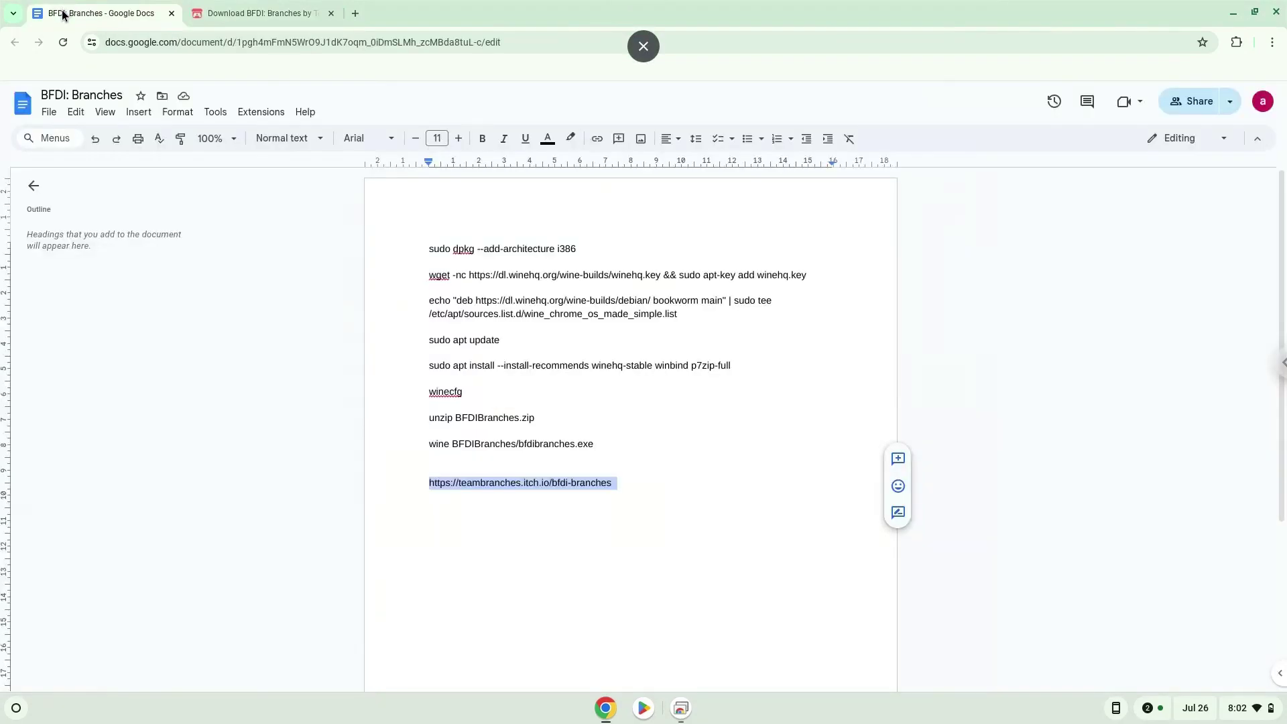
triple_click(456, 251)
right_click(455, 251)
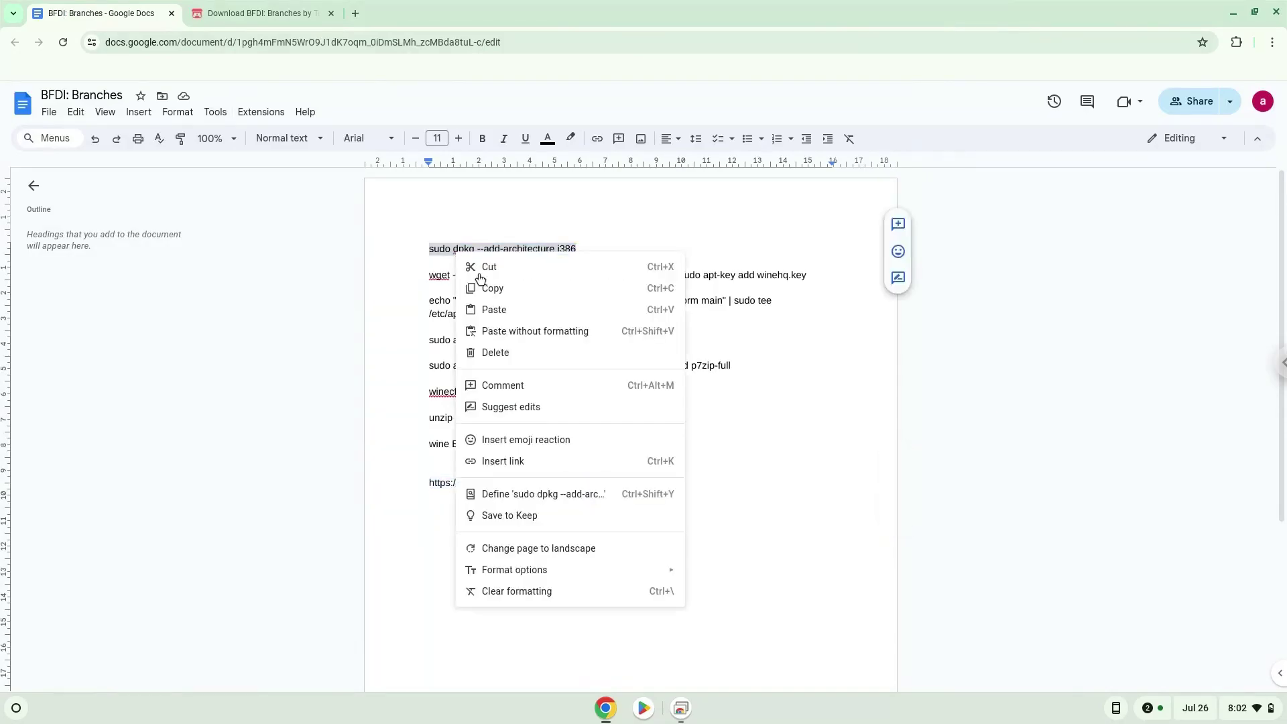
left_click(484, 289)
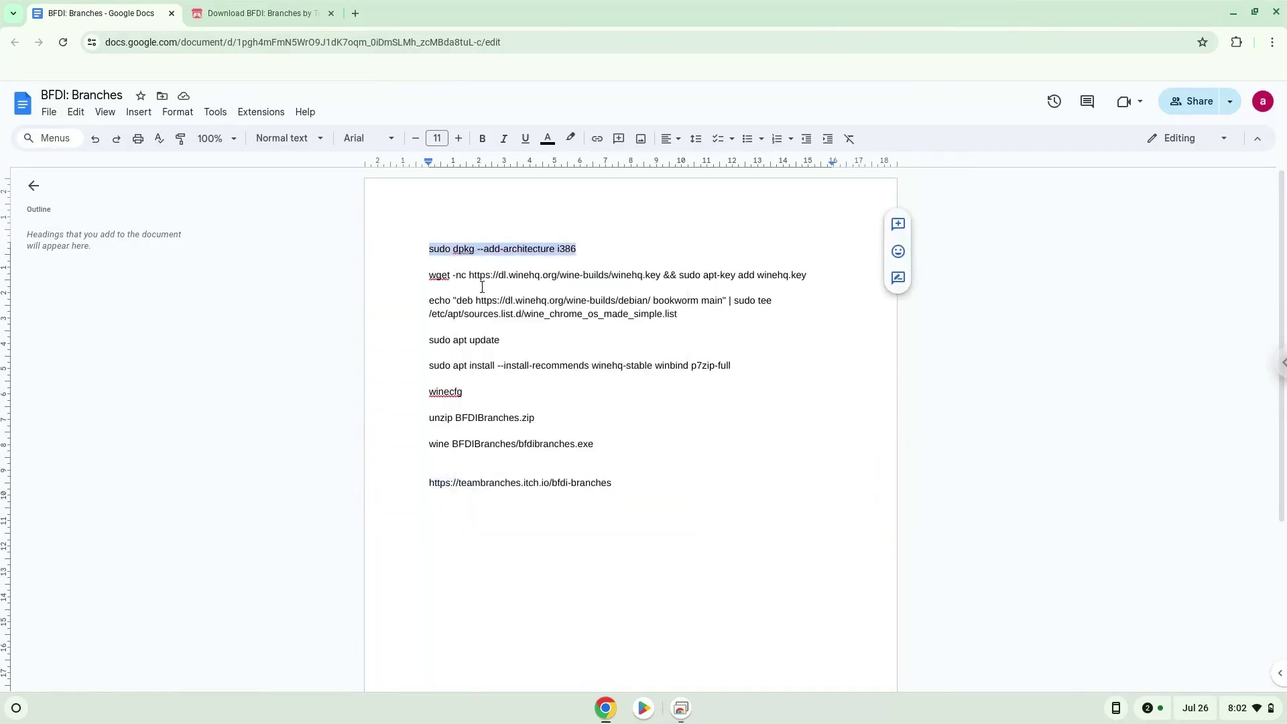
left_click(14, 707)
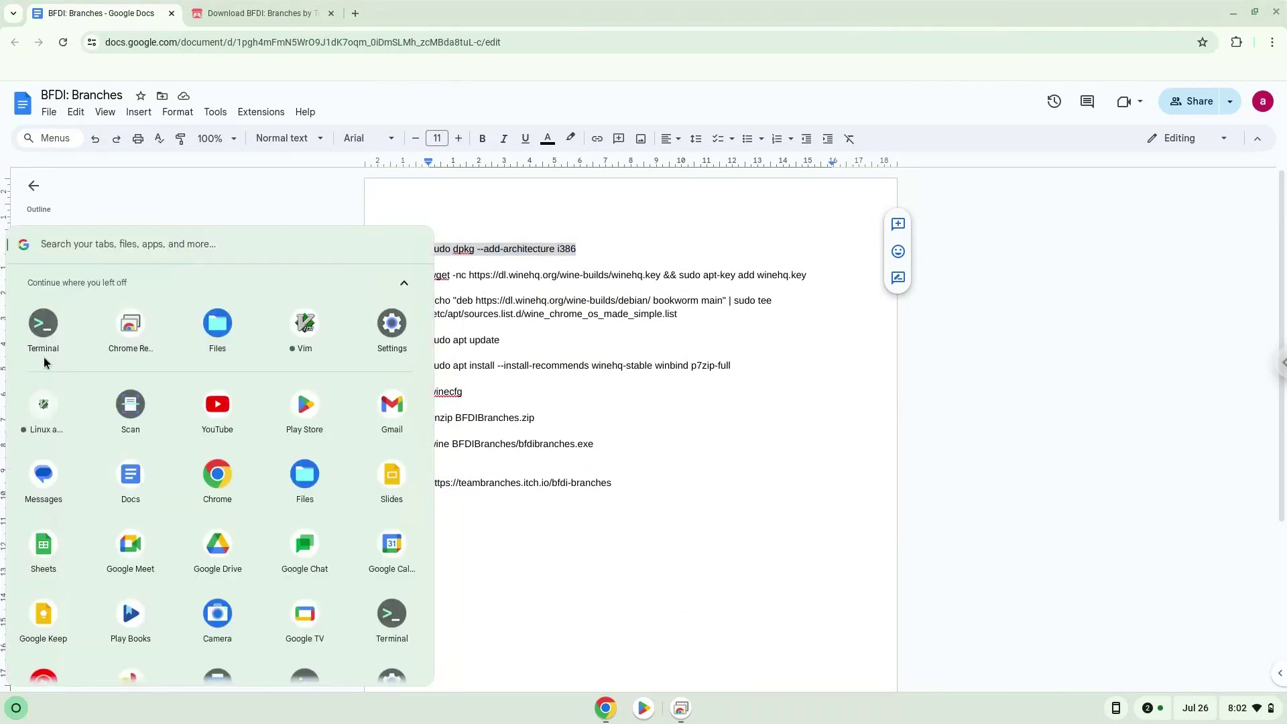
left_click(39, 325)
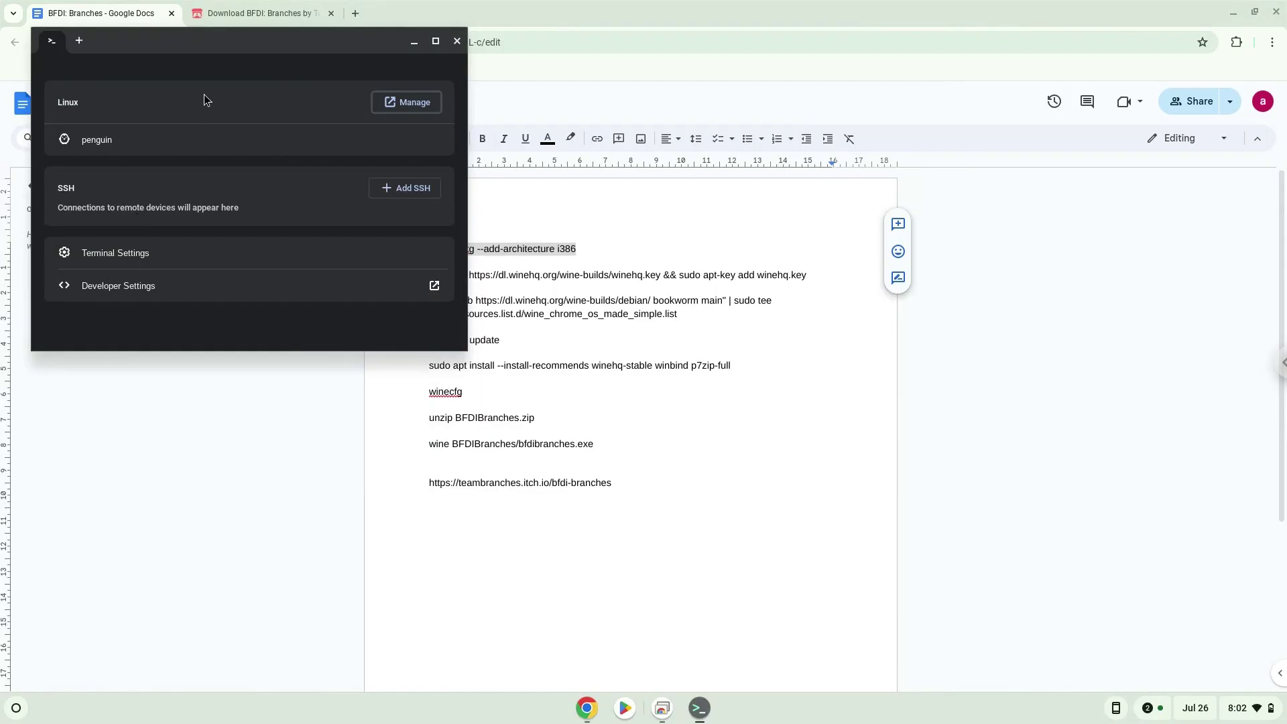
double_click(228, 45)
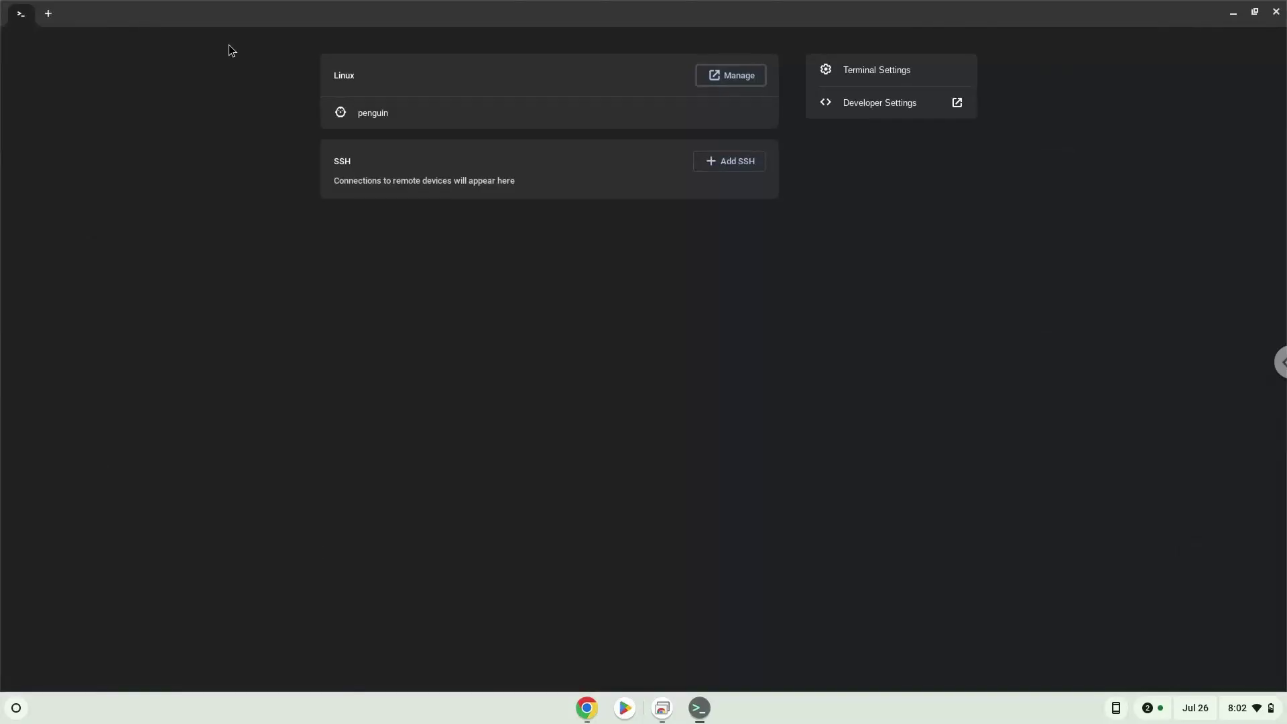
left_click(395, 128)
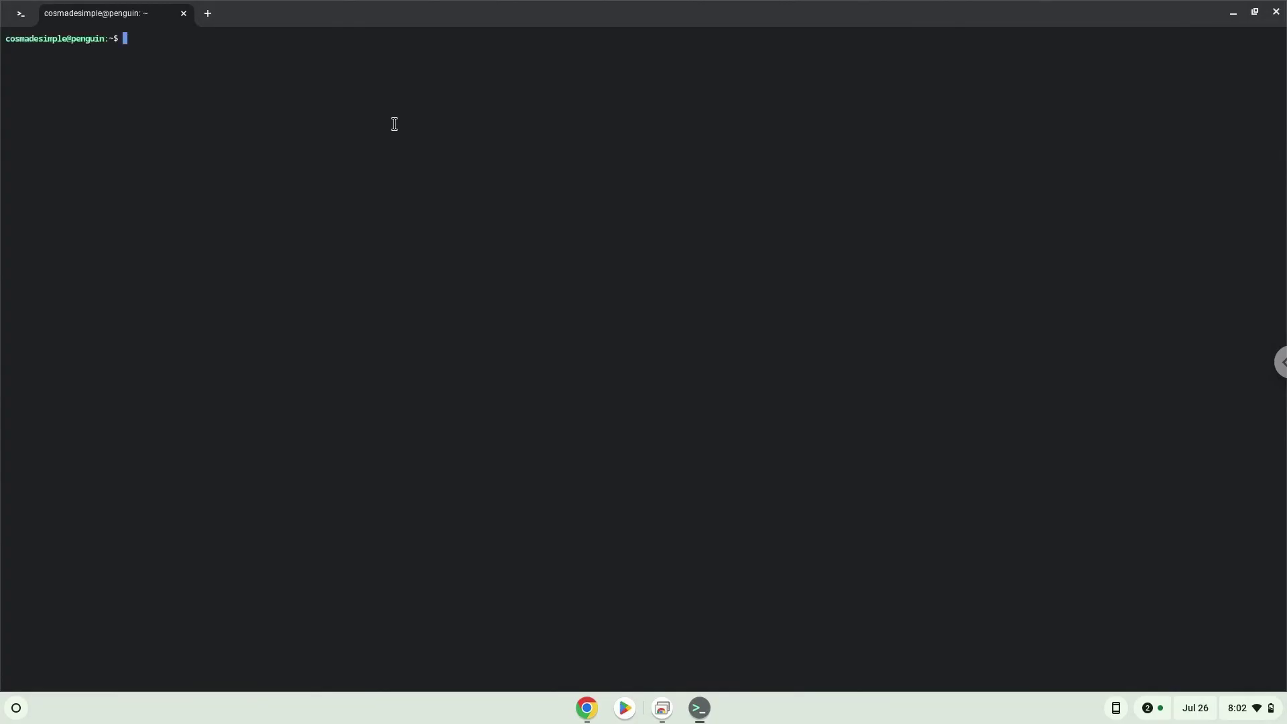
key("ctrl+shift+v")
key("Return")
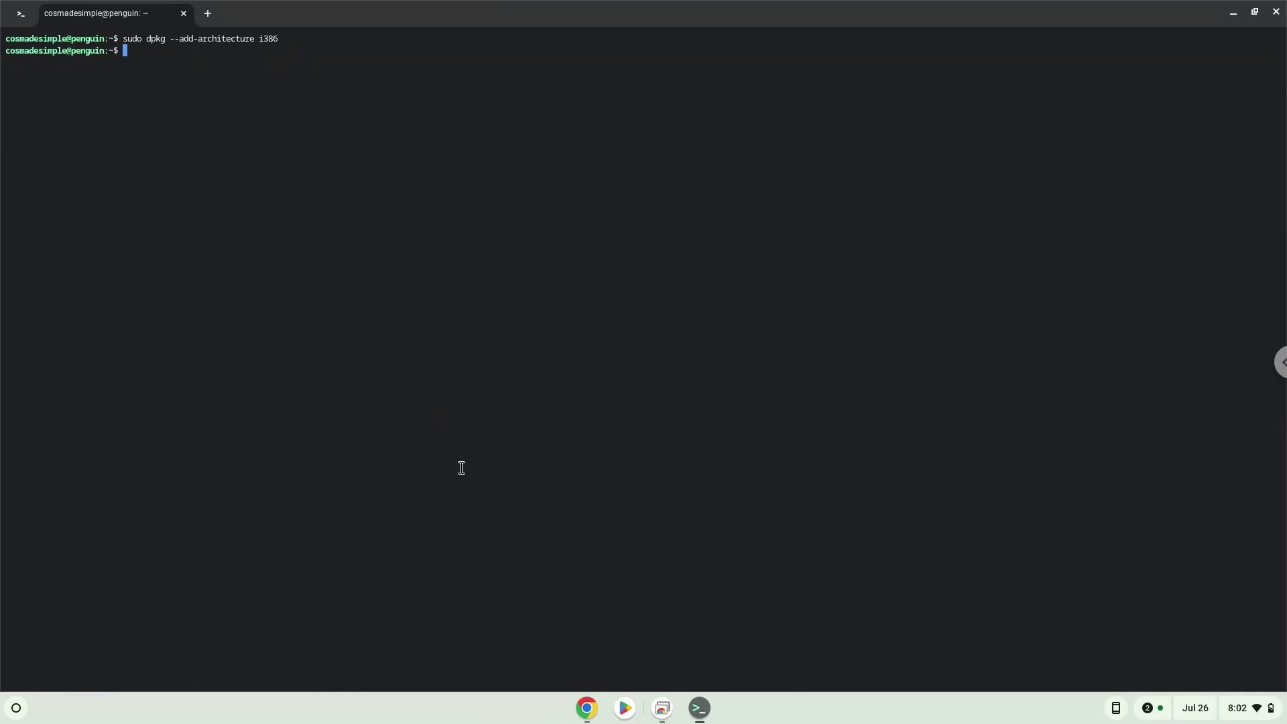
left_click(585, 710)
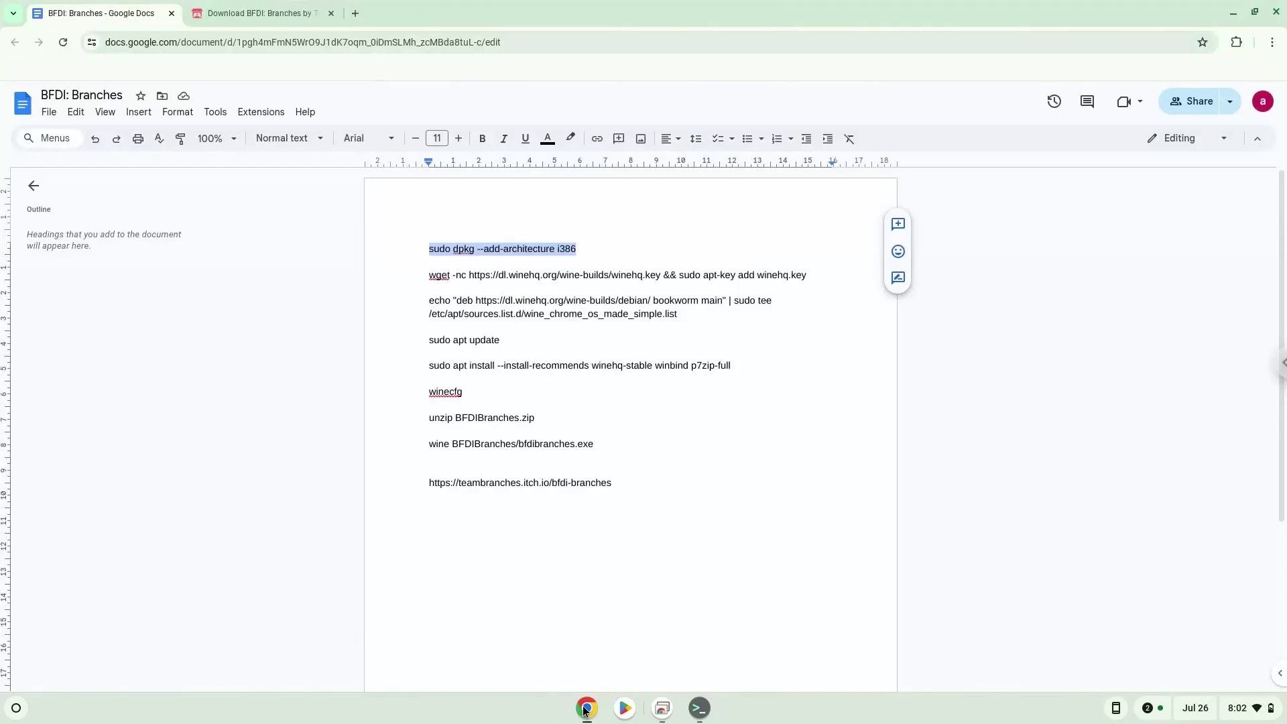
triple_click(536, 277)
right_click(537, 277)
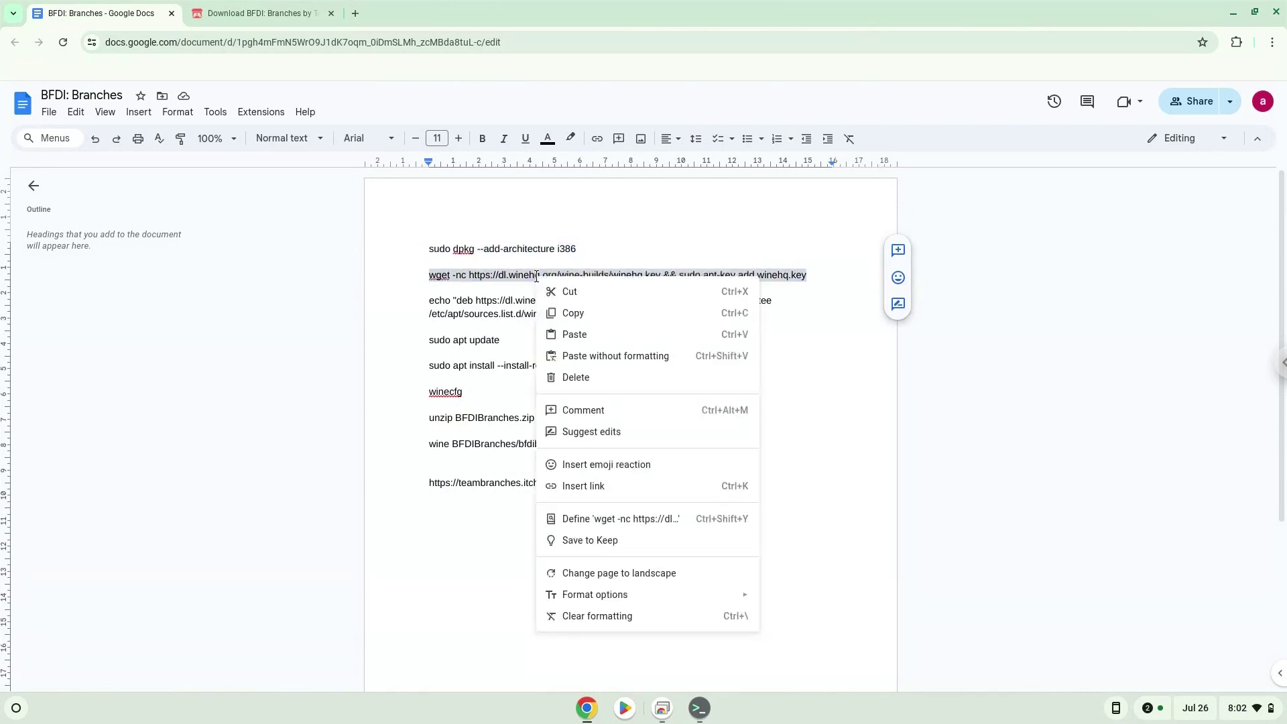
left_click(566, 313)
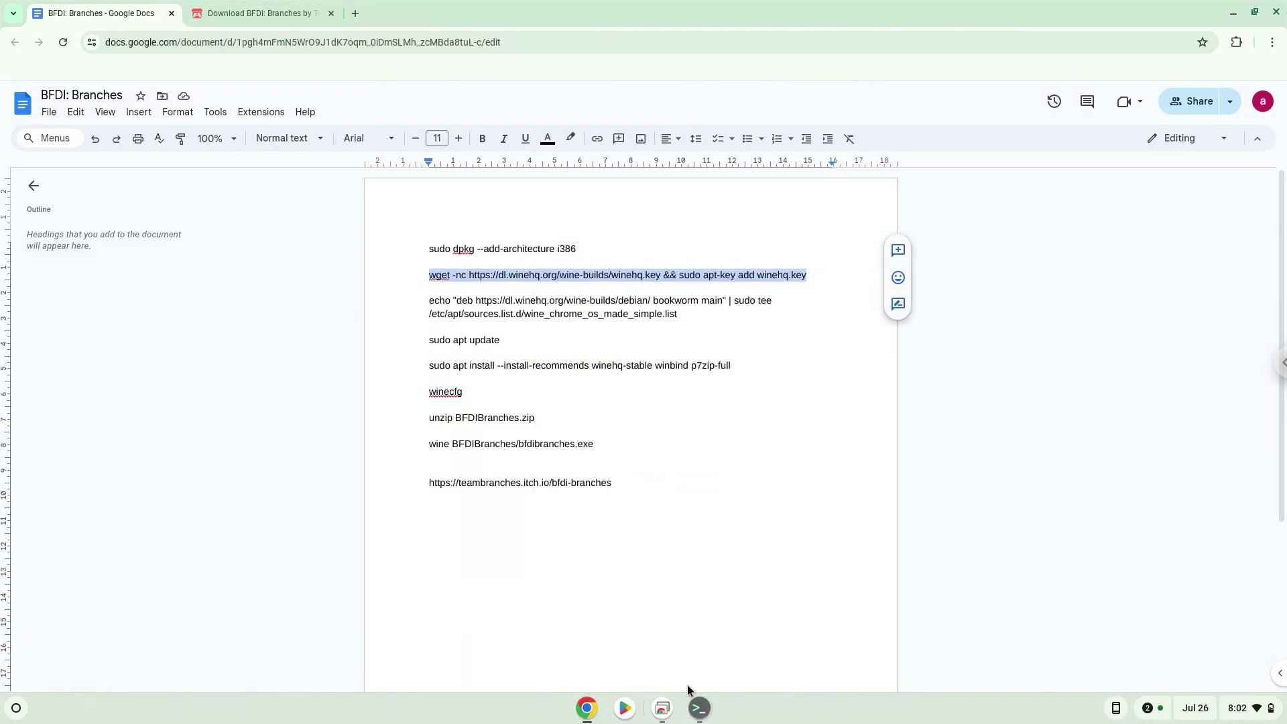
left_click(698, 709)
key("ctrl+shift+v")
key("Return")
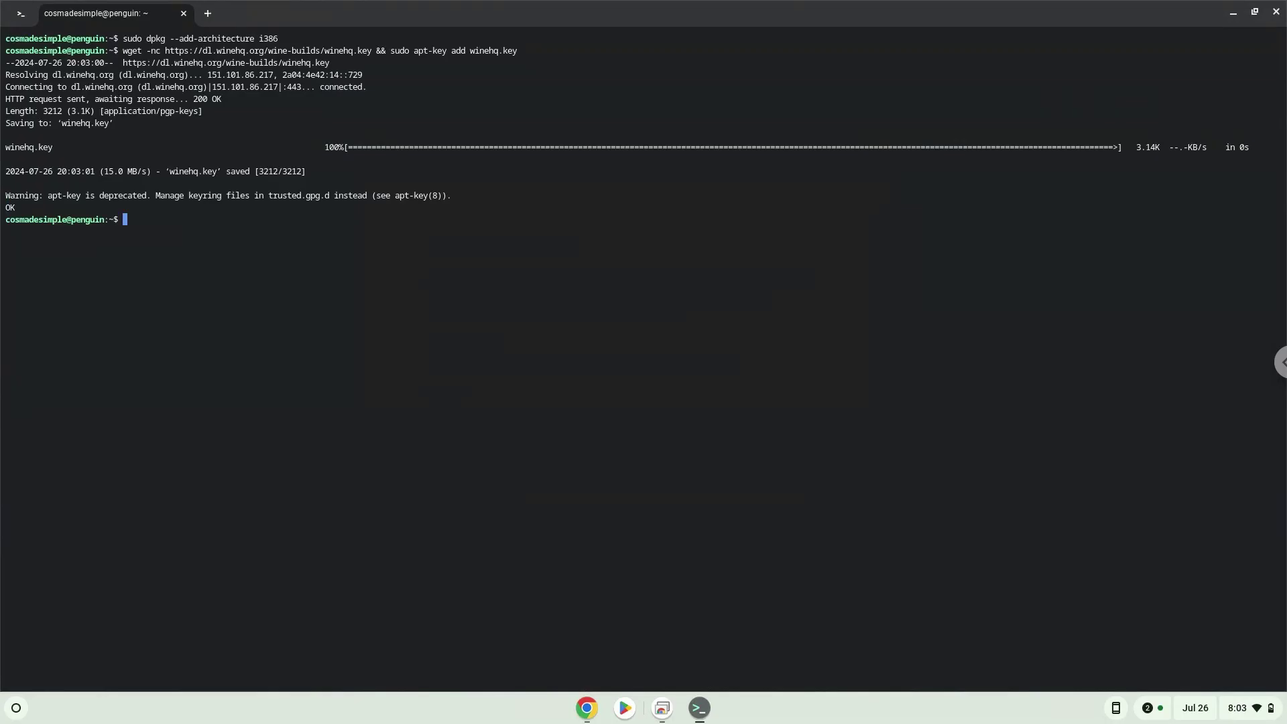
Copy the document's echo command that writes the WineHQ bookworm repository to /etc/apt/sources.list.d/wine_chrome_os_made_simple.list and run it in Terminal
left_click(586, 707)
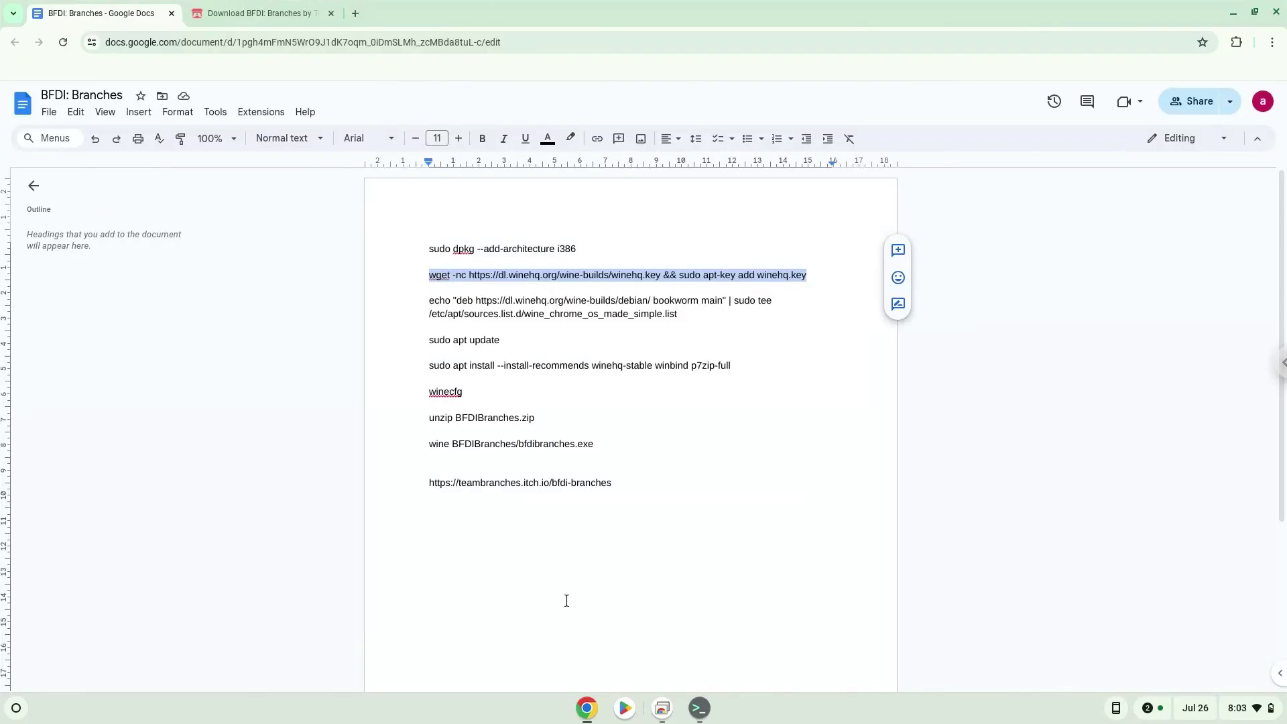
left_click(523, 301)
triple_click(524, 301)
right_click(524, 303)
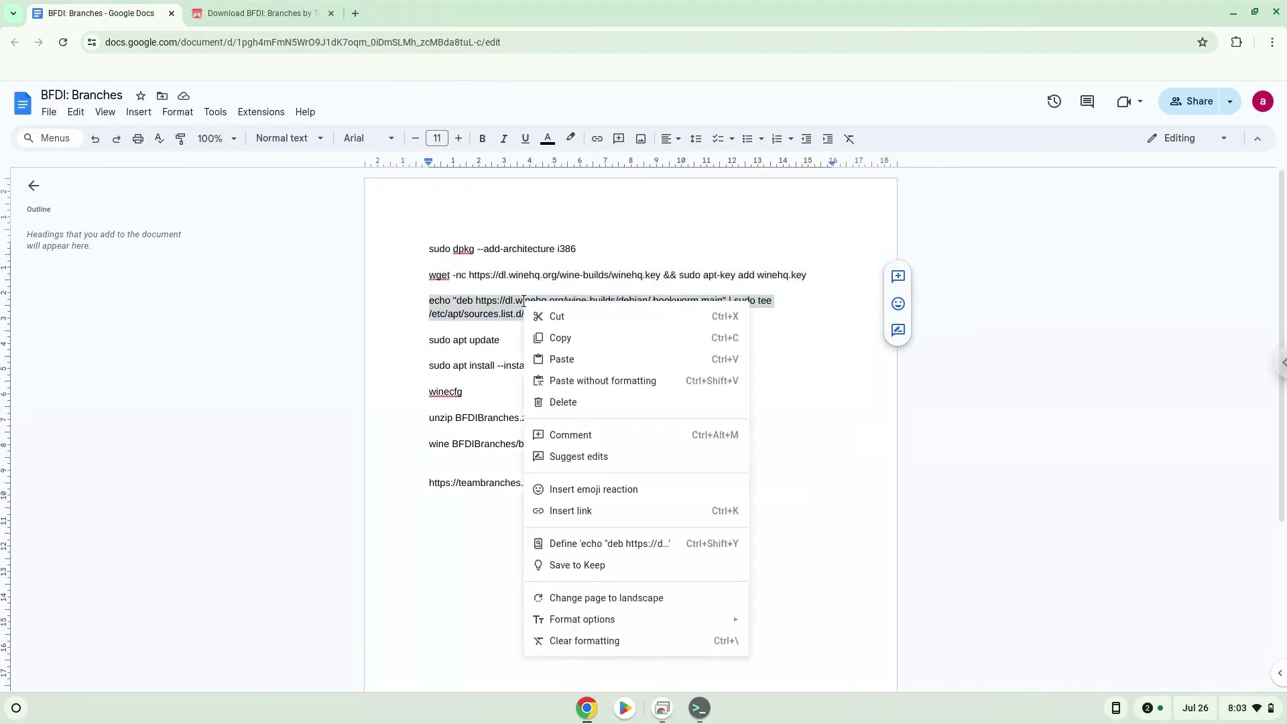
left_click(550, 337)
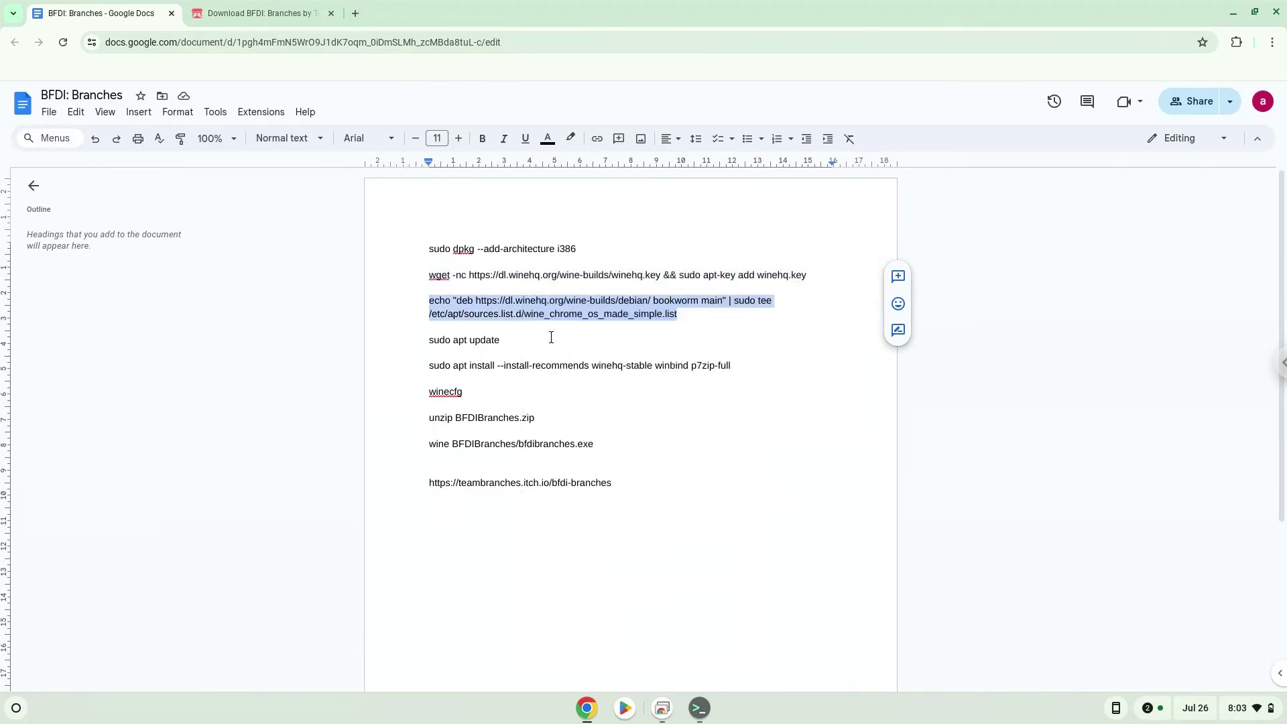
left_click(702, 713)
key("ctrl+shift+v")
key("Return")
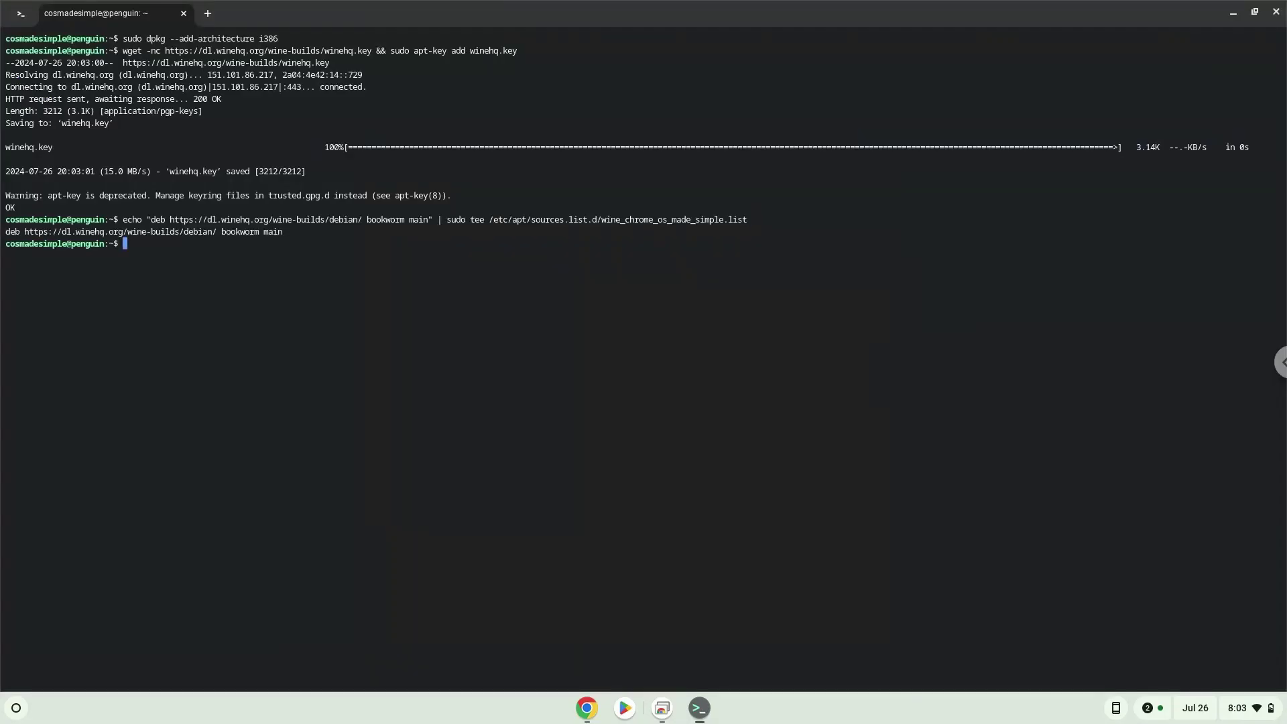
Copy "sudo apt update" from the BFDI: Branches document and run it in Terminal
left_click(592, 704)
triple_click(451, 343)
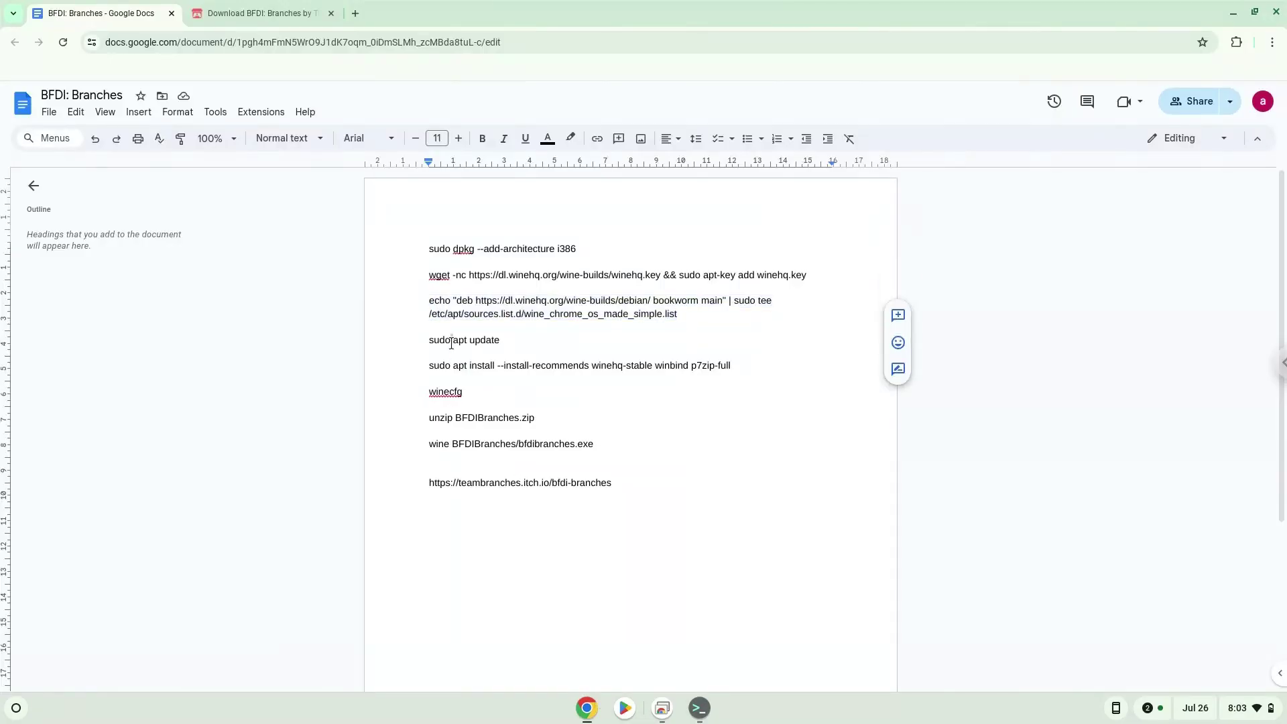
right_click(451, 343)
left_click(495, 372)
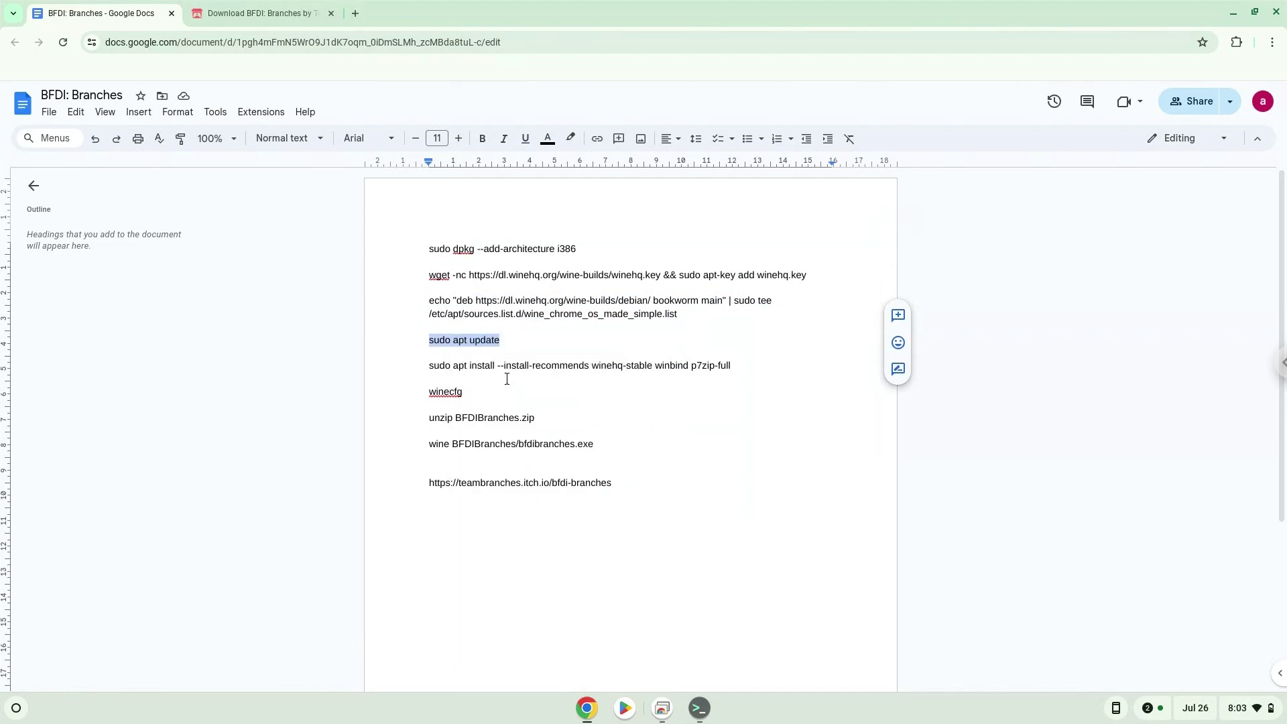
left_click(699, 708)
key("ctrl+shift+v")
key("Return")
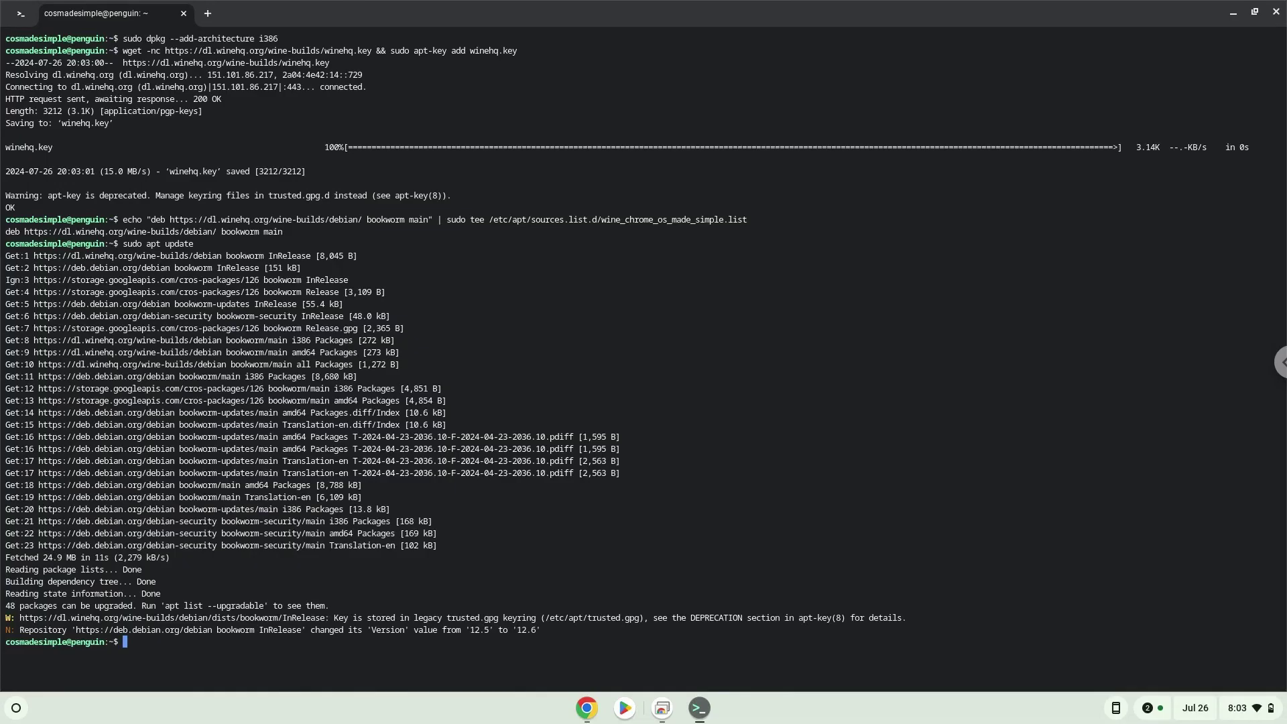
Remove "p7zip-full" from the sudo apt install command in the BFDI: Branches document, keeping a blank line before winecfg
left_click(582, 707)
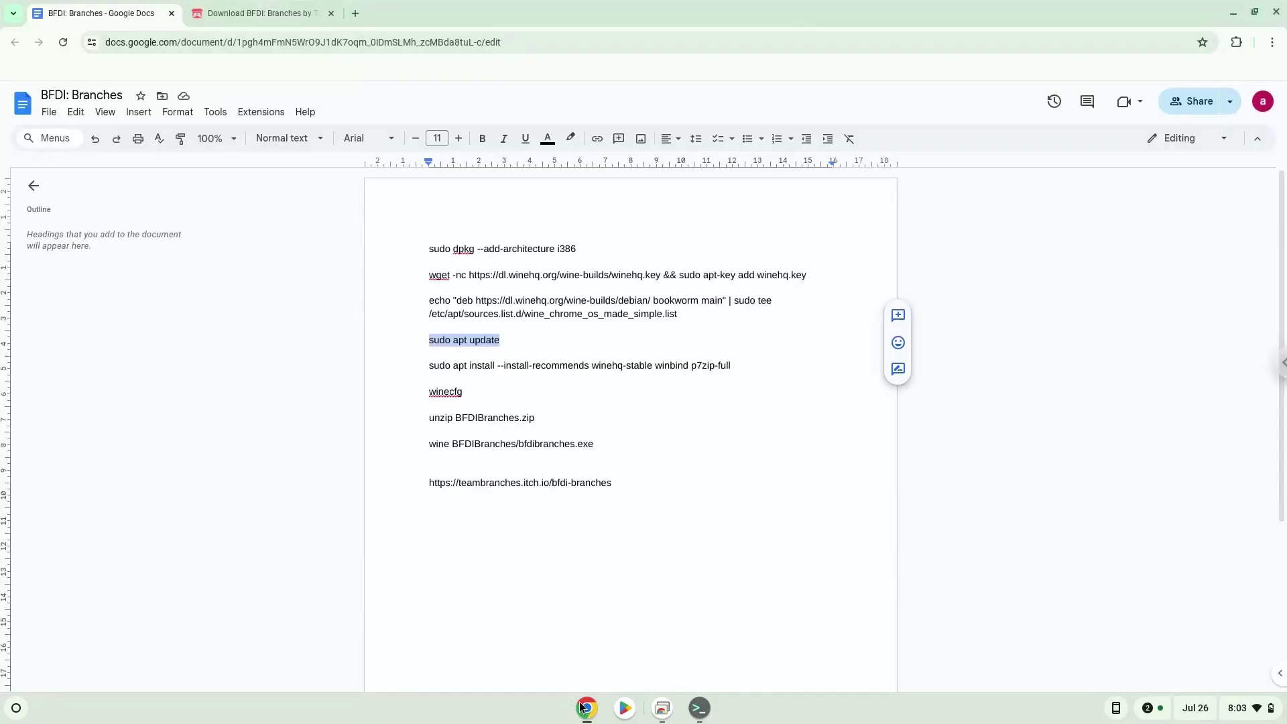
triple_click(557, 366)
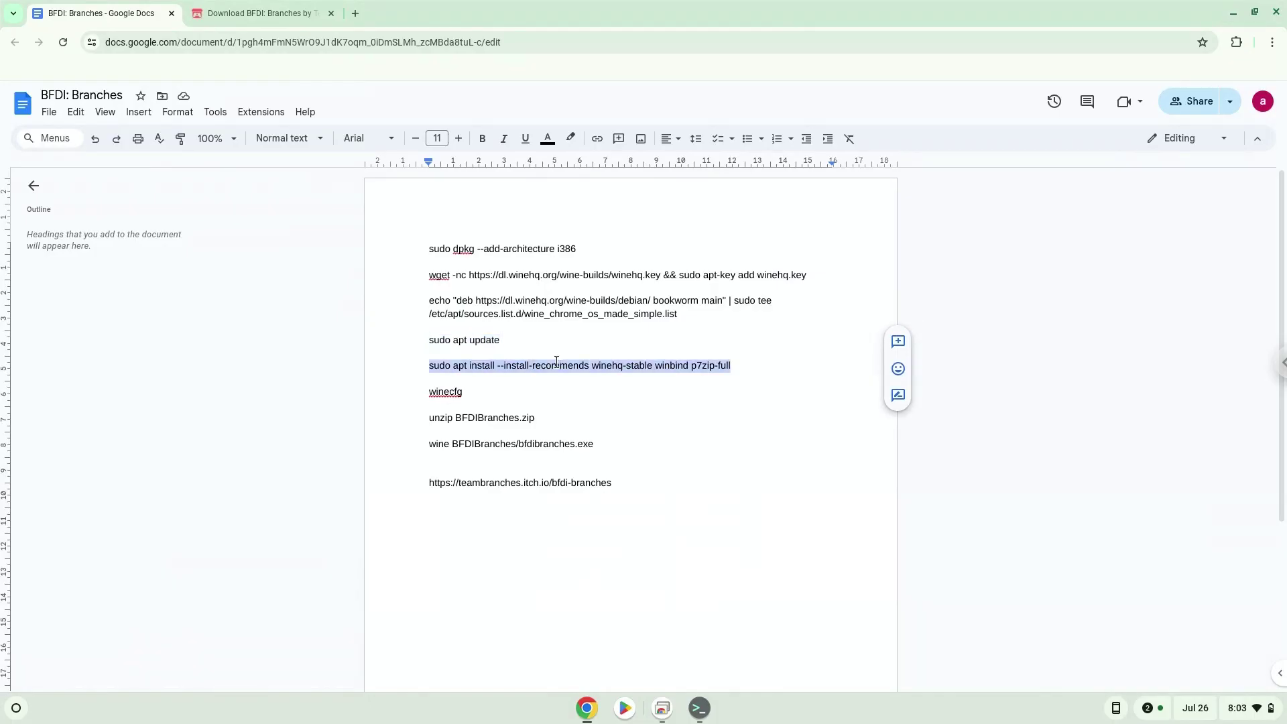
left_click(756, 363)
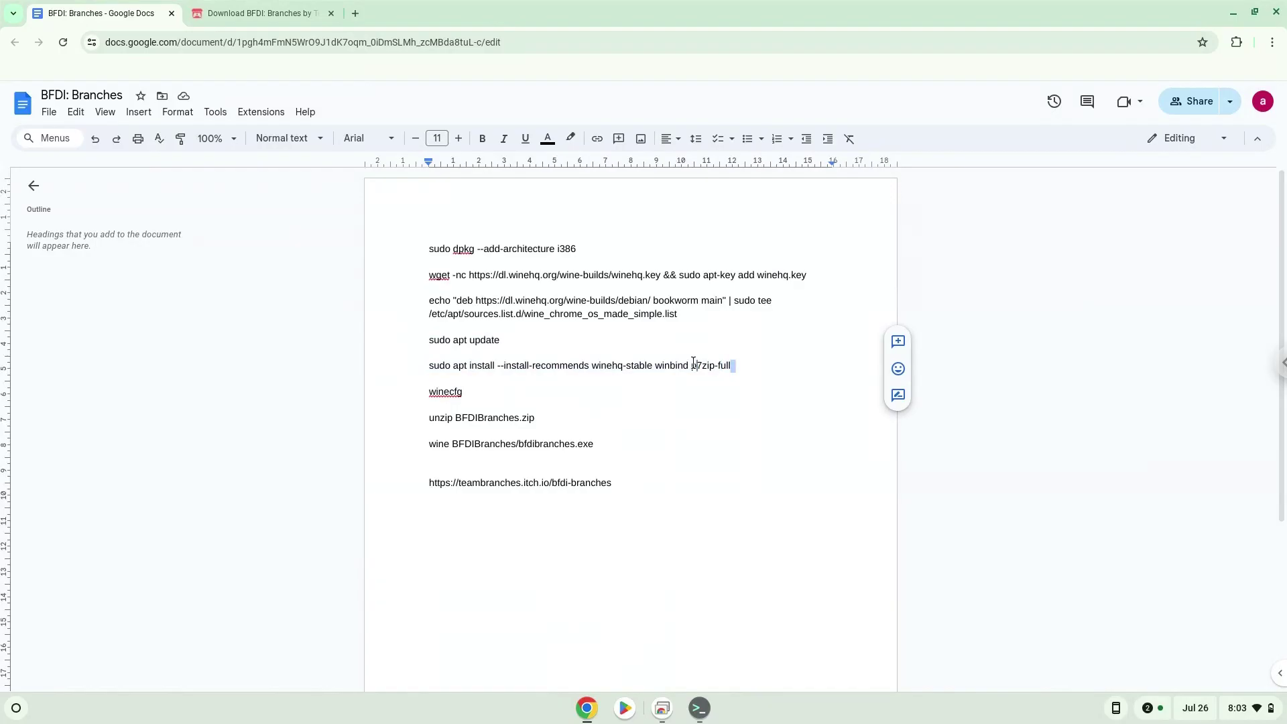
left_click_drag(692, 363, 693, 363)
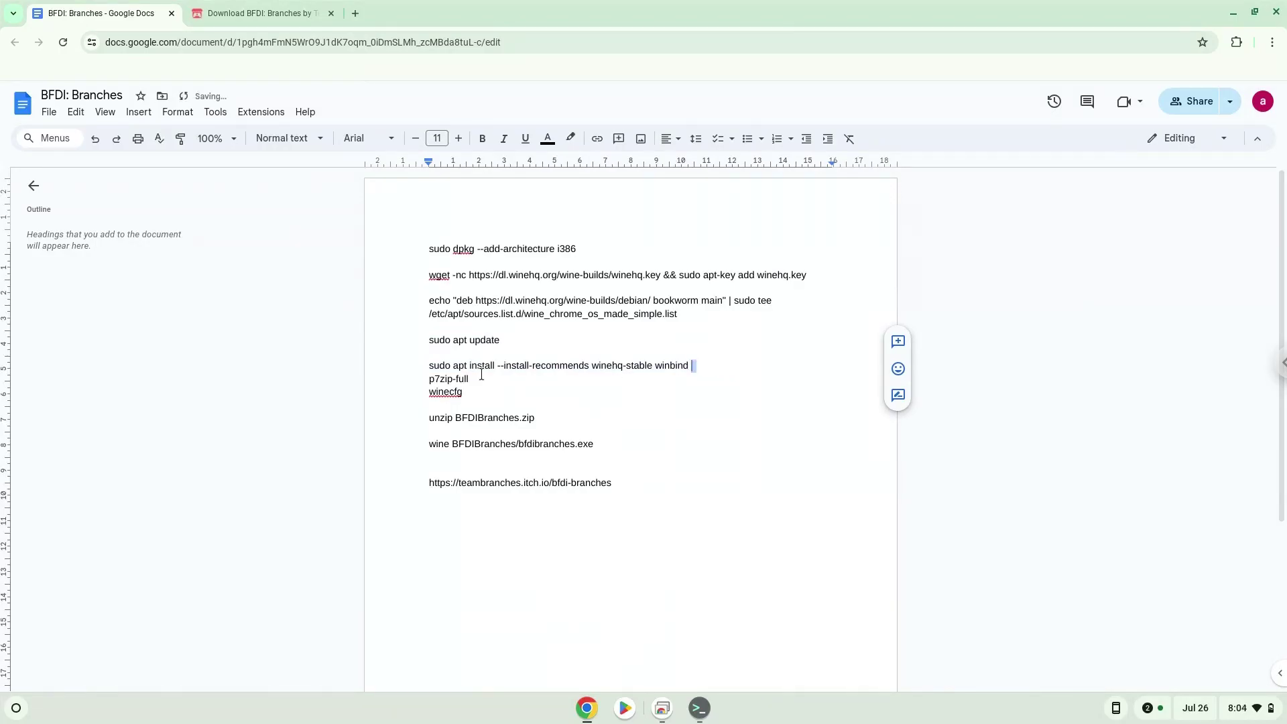
left_click_drag(491, 382, 717, 369)
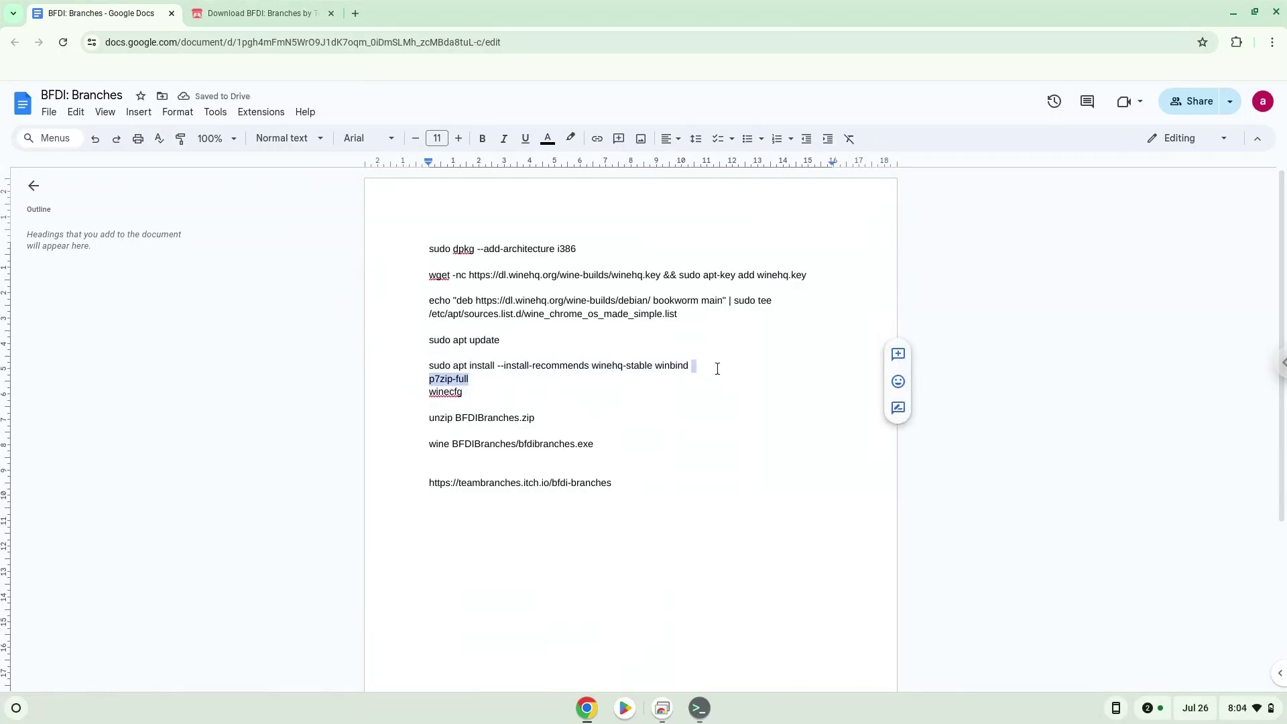
key("BackSpace")
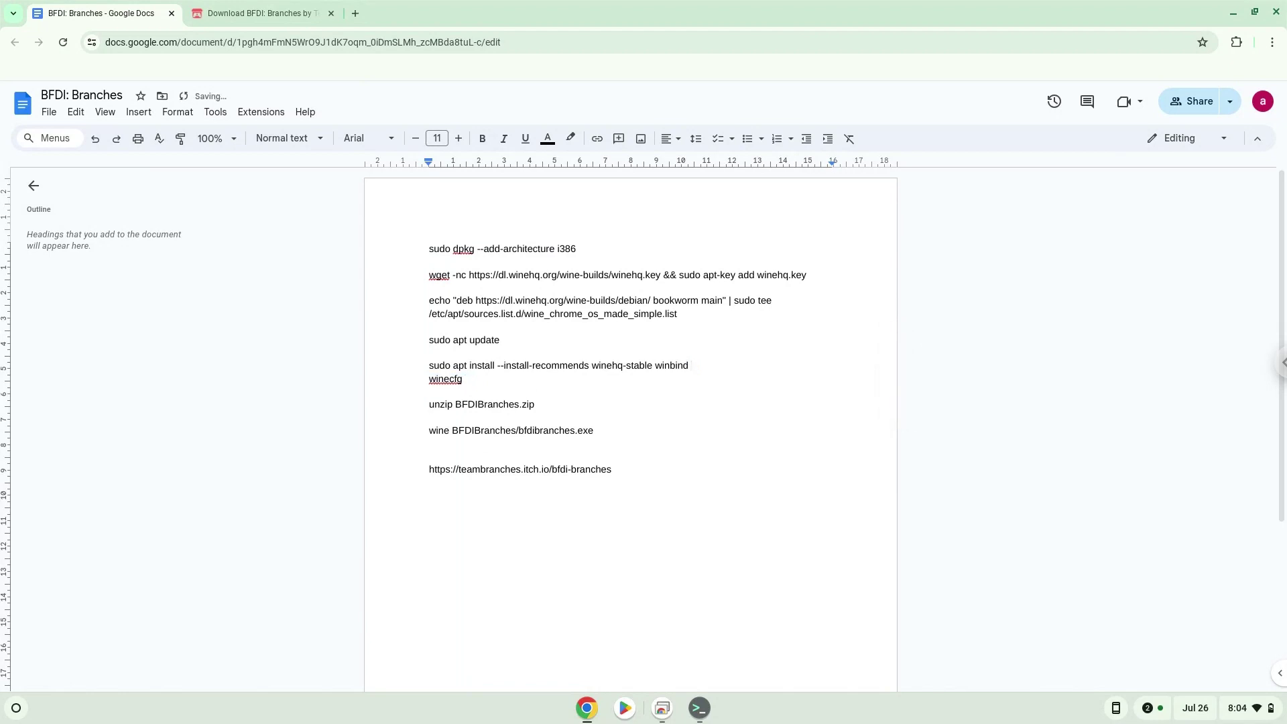
key("Return")
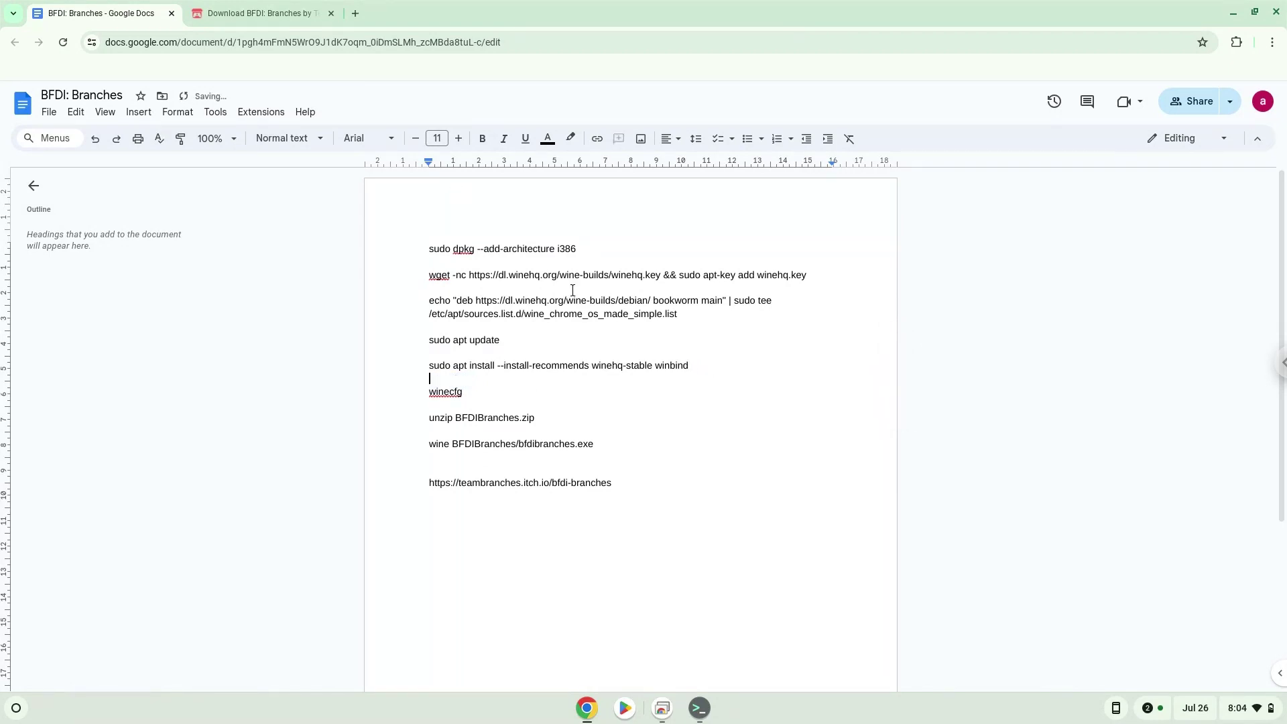
Copy "sudo apt install --install-recommends winehq-stable winbind" from the document, run it in Terminal and accept the installation
triple_click(569, 365)
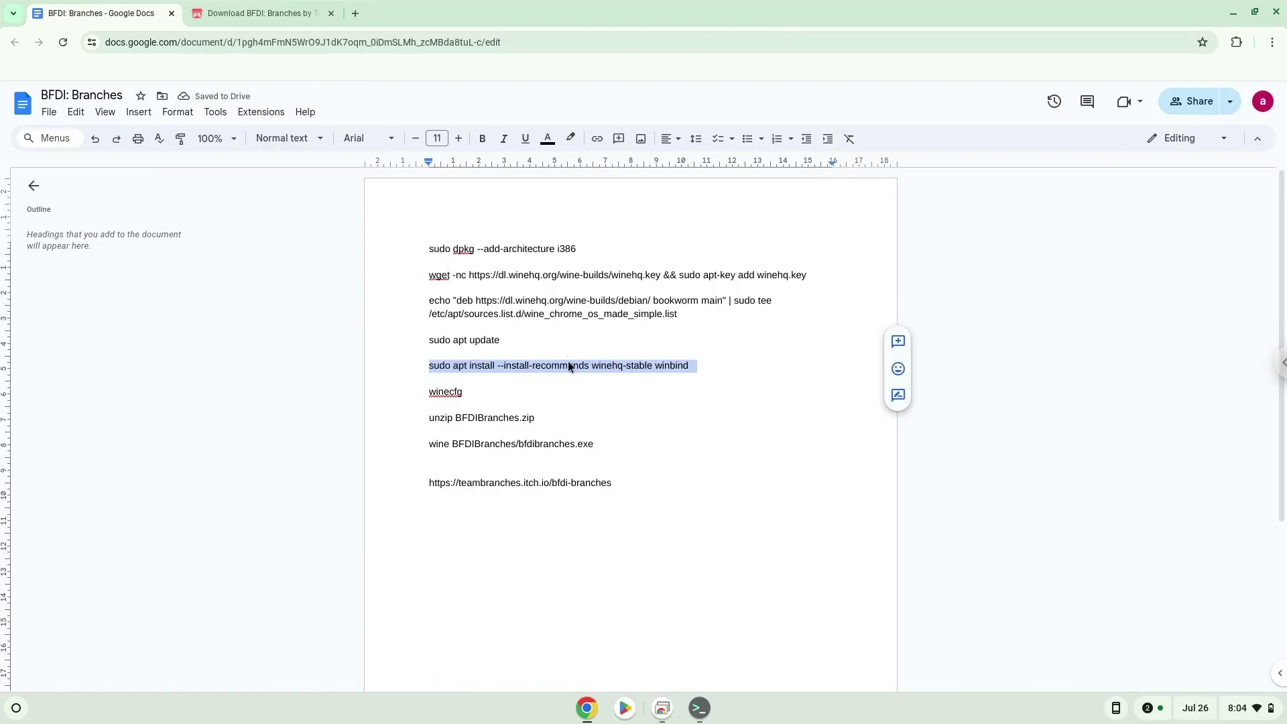
right_click(568, 362)
left_click(601, 373)
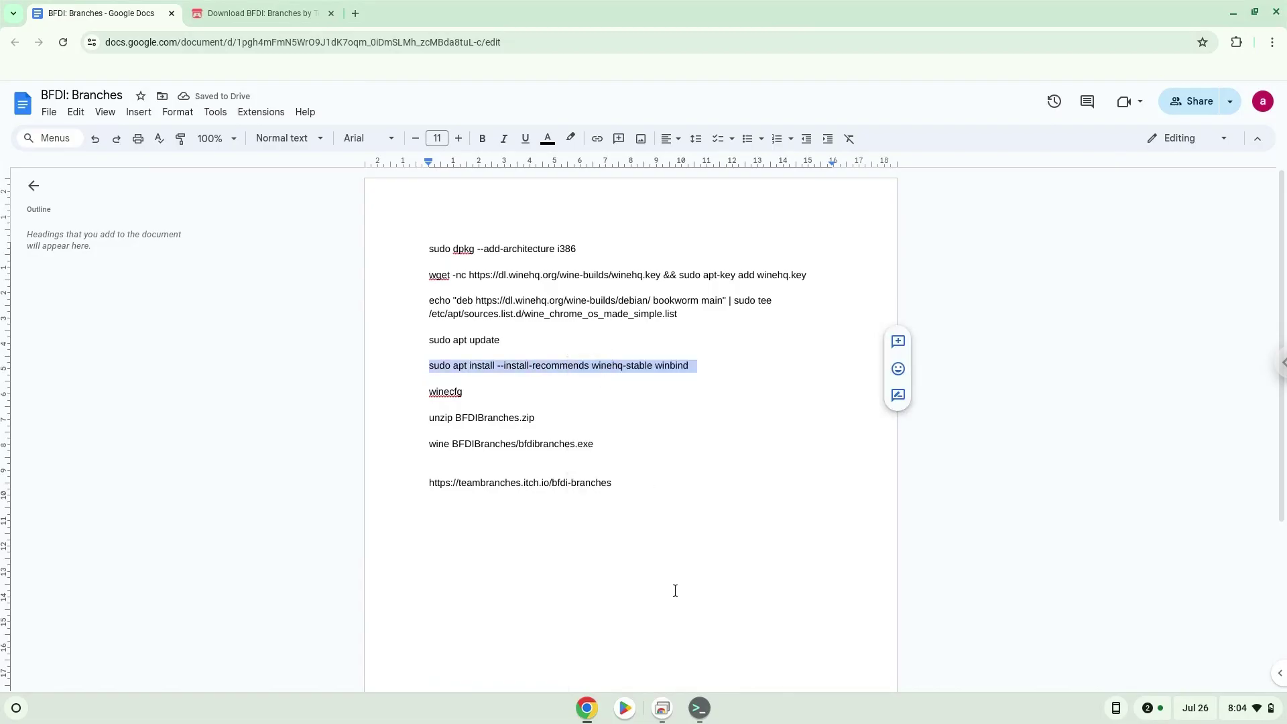
left_click(699, 708)
key("ctrl+shift+v")
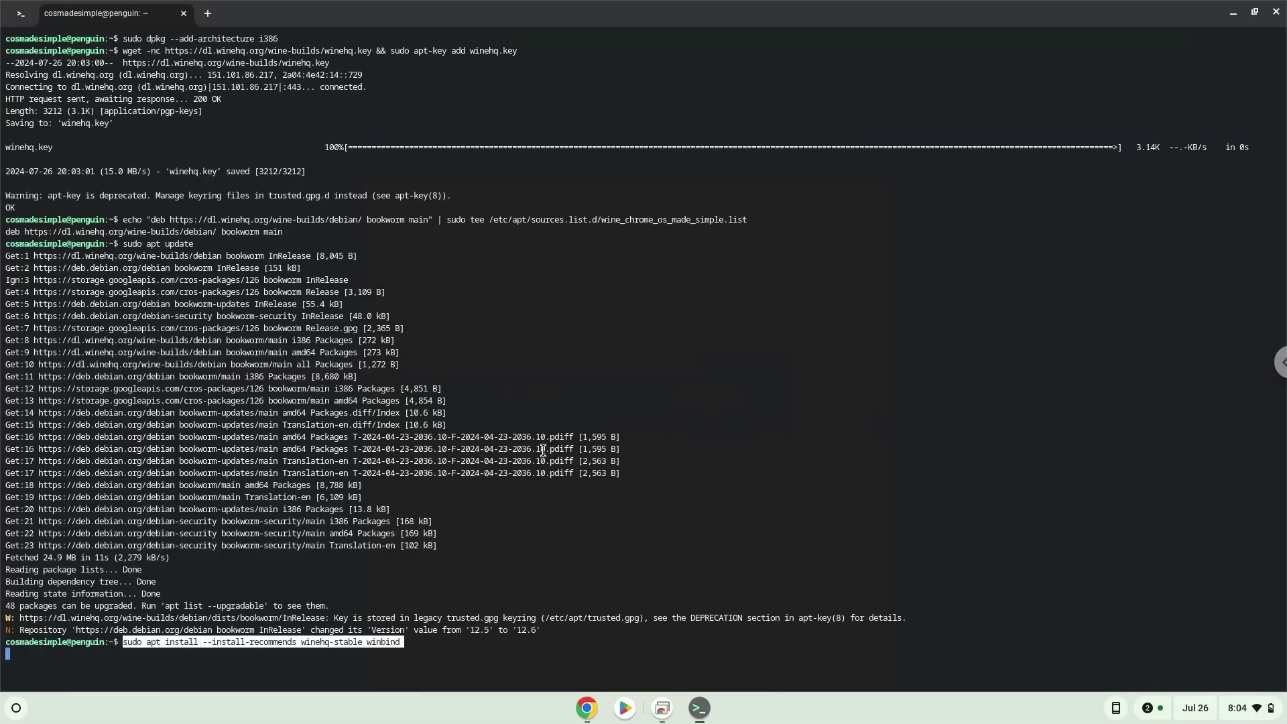
key("Return")
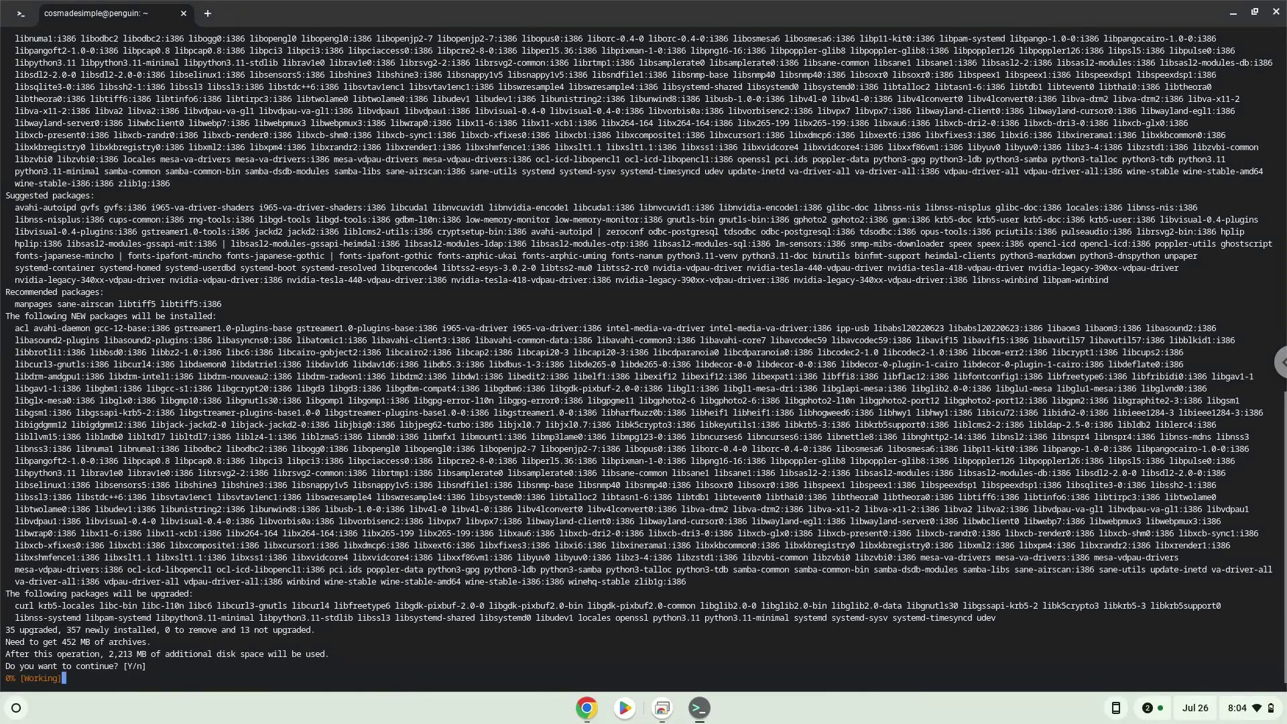
key("Return")
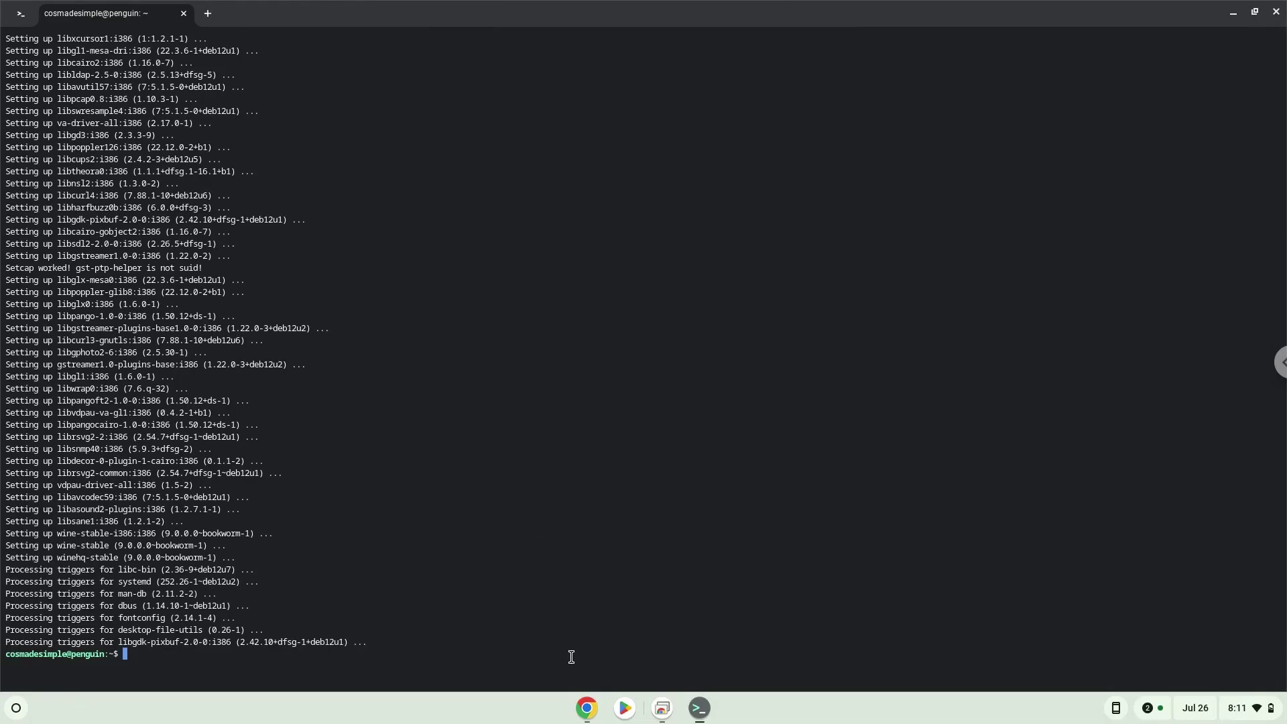
Copy "winecfg" from the document, run it in Terminal and install the wine-mono package that Wine offers
left_click(585, 708)
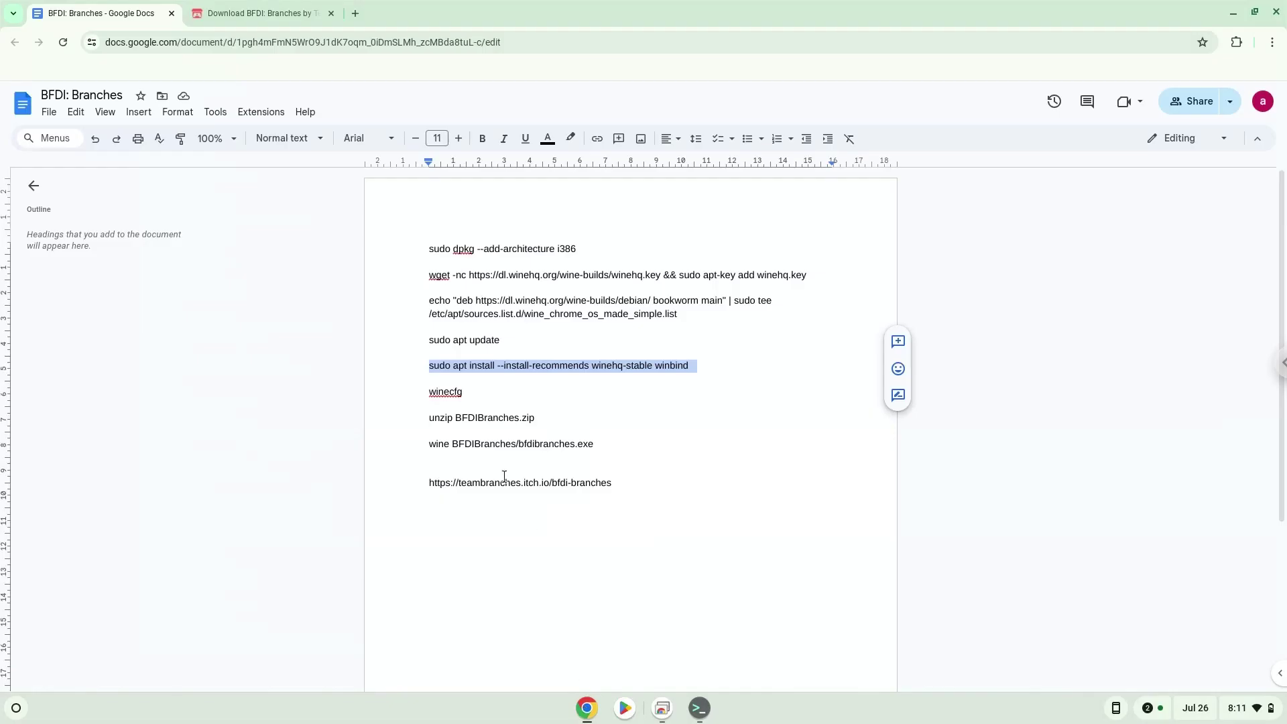
double_click(443, 394)
right_click(442, 394)
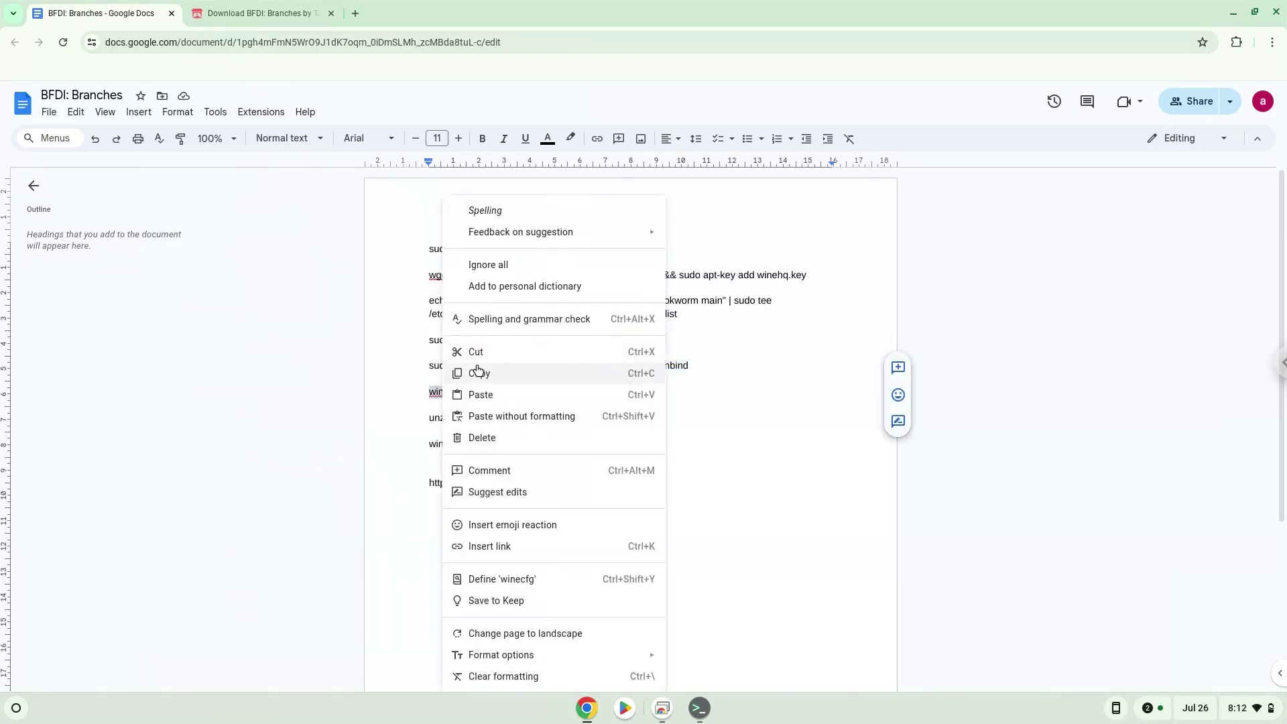
left_click(478, 371)
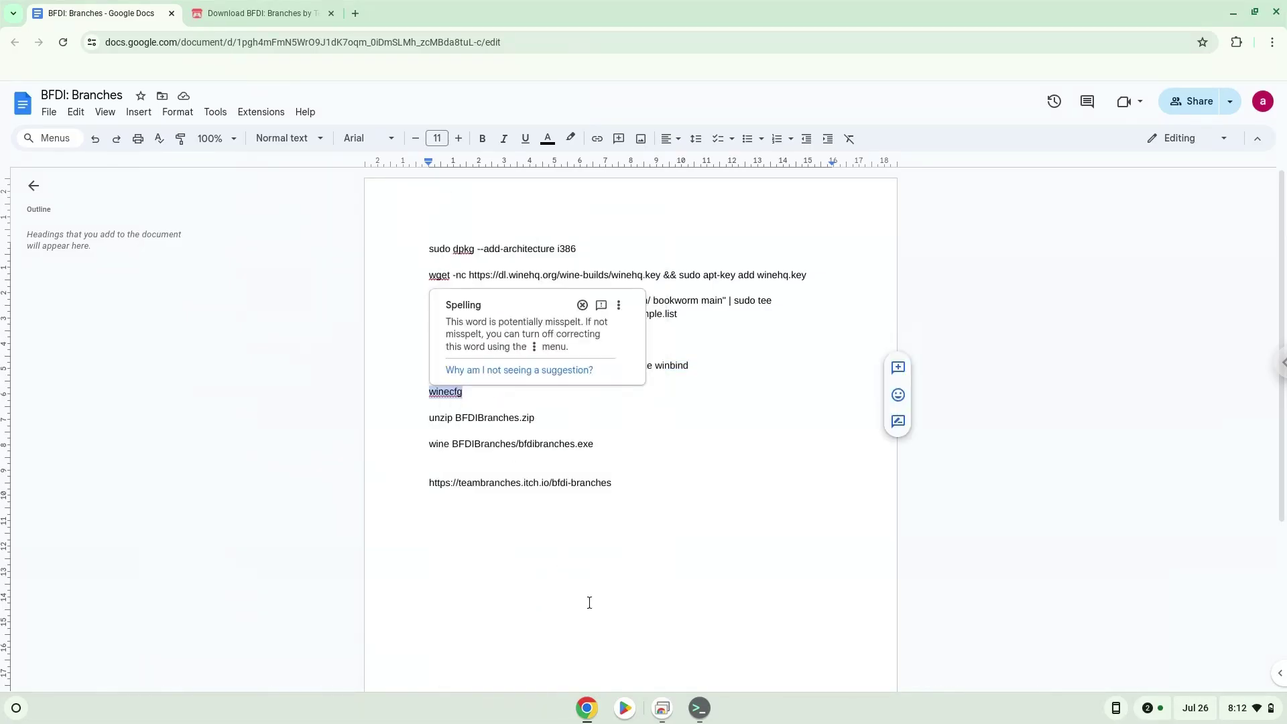
left_click(698, 709)
key("ctrl+shift+v")
key("Return")
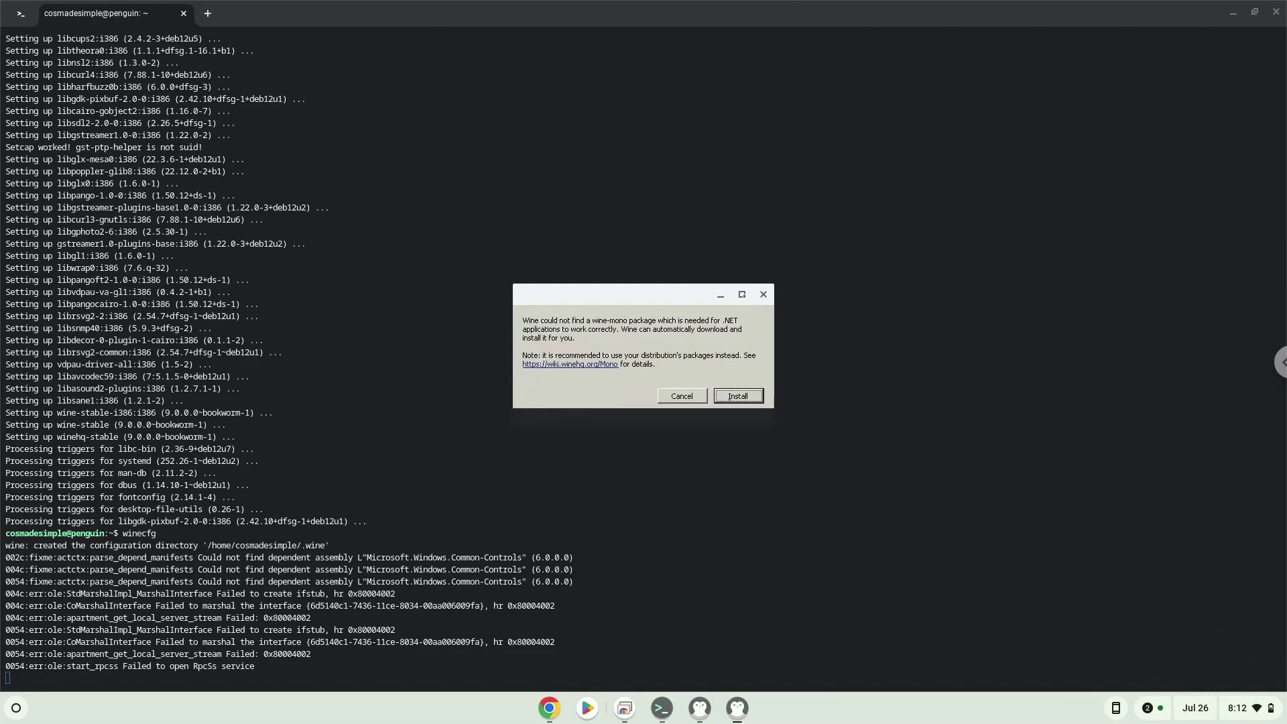
left_click(735, 396)
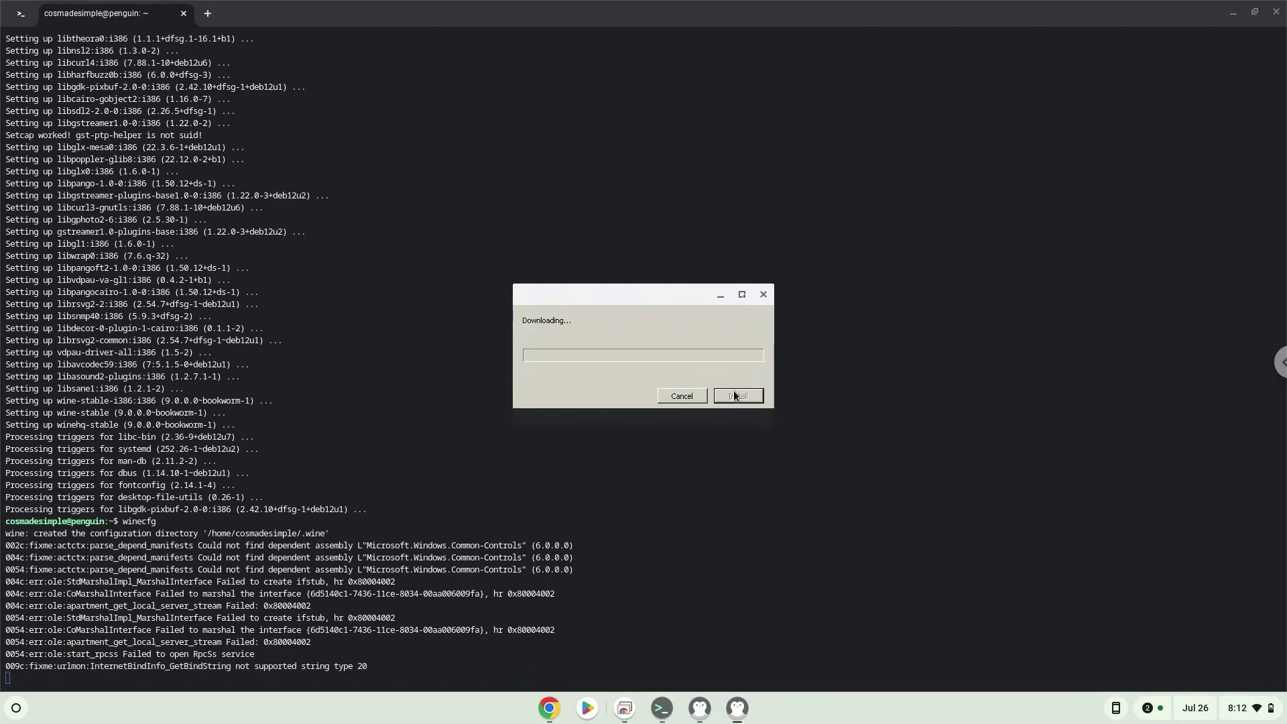
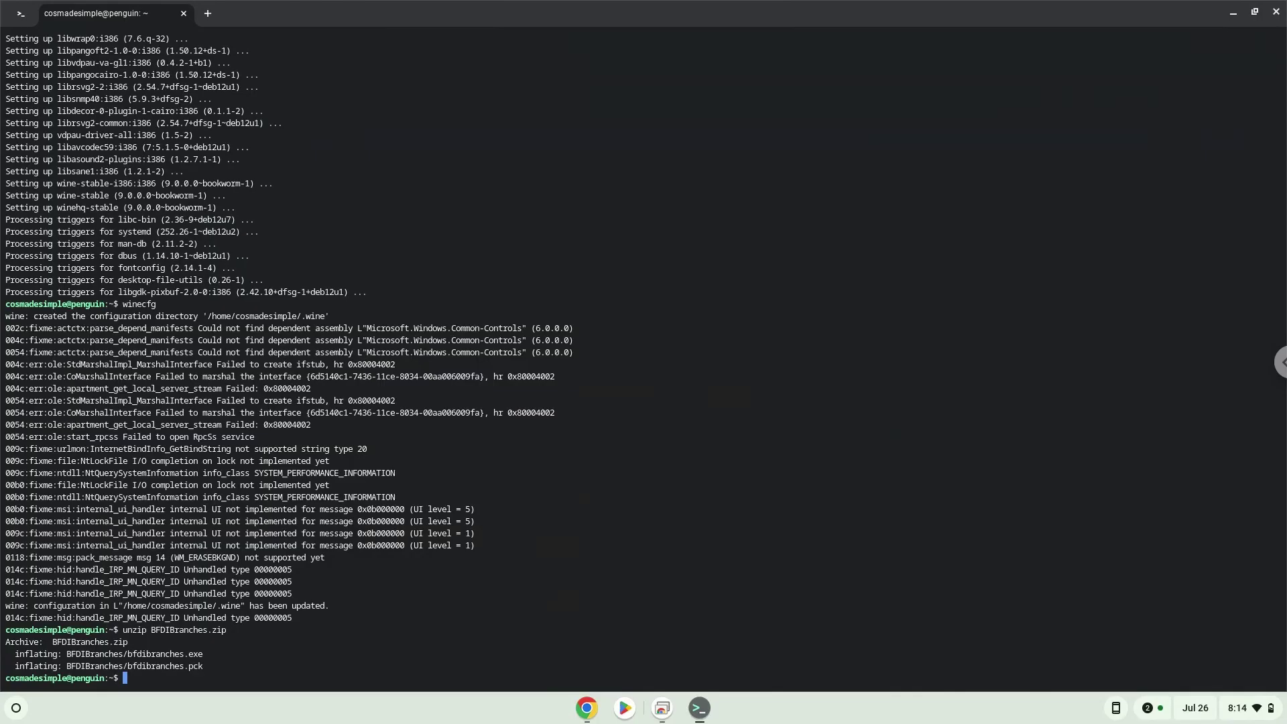
Close Terminal, copy "wine BFDIBranches/bfdibranches.exe" from the document and run it in a new penguin session
left_click(1276, 14)
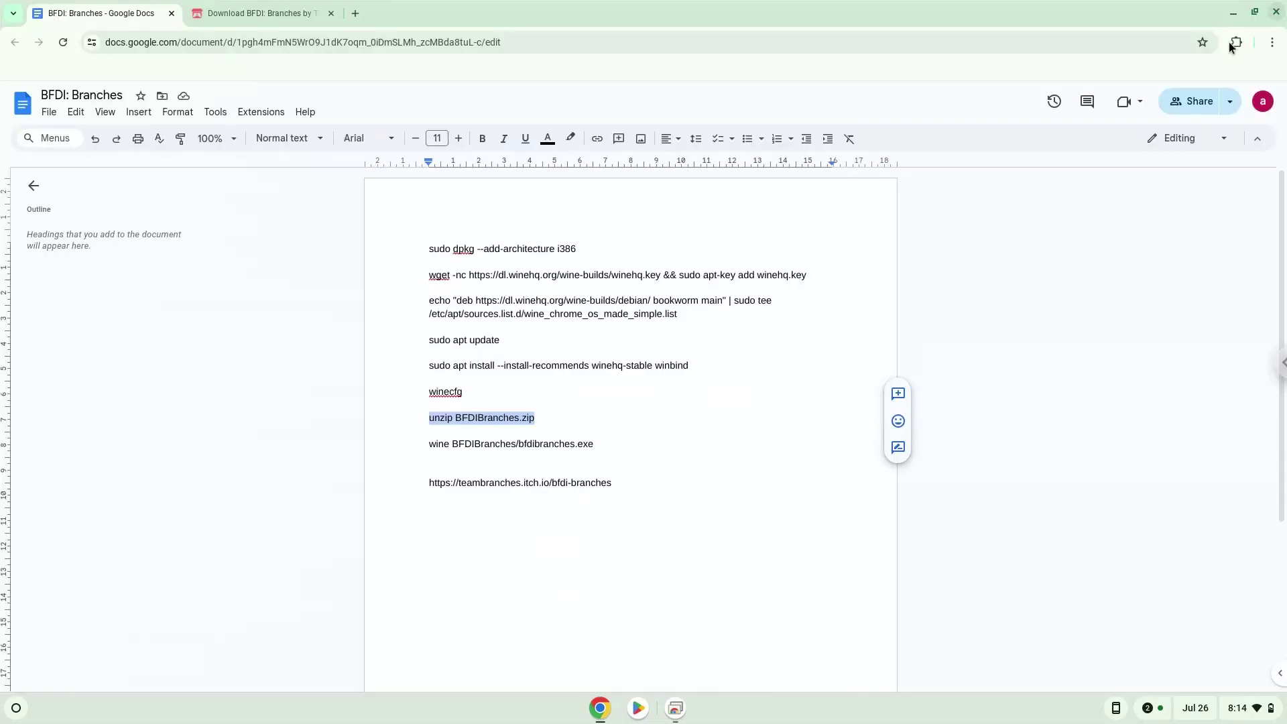
triple_click(488, 442)
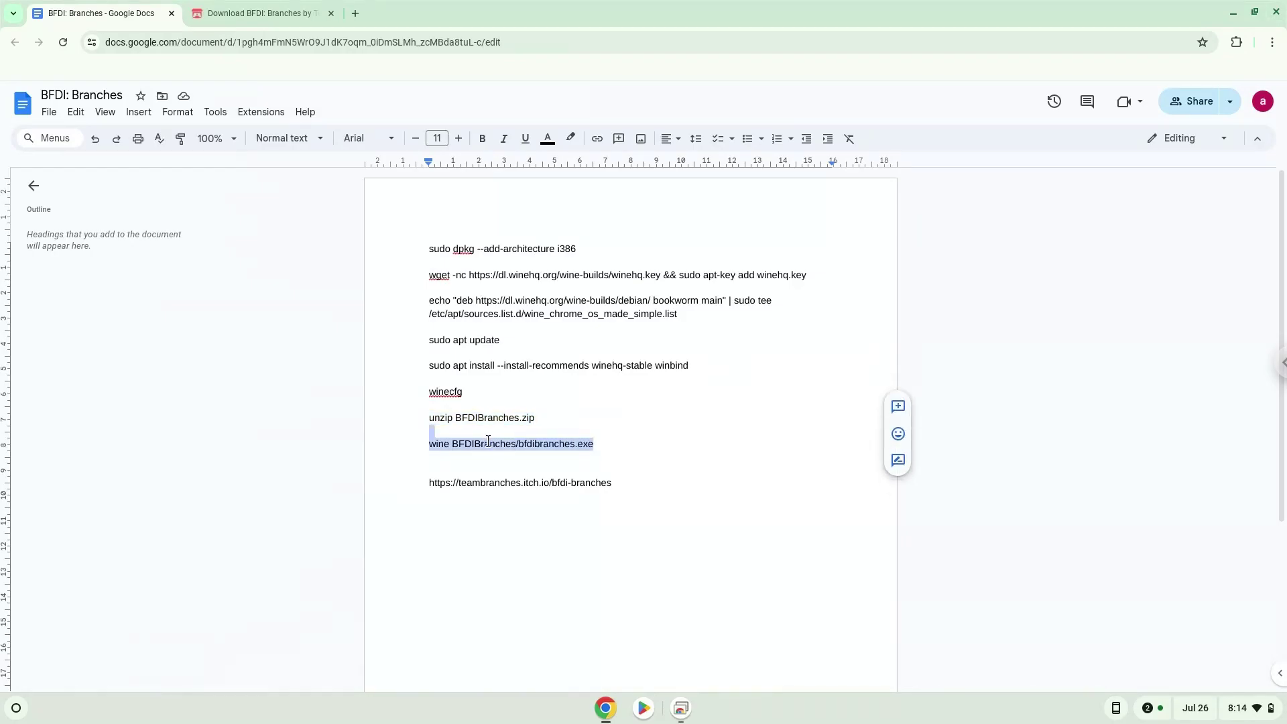
right_click(488, 442)
left_click(580, 124)
left_click(16, 709)
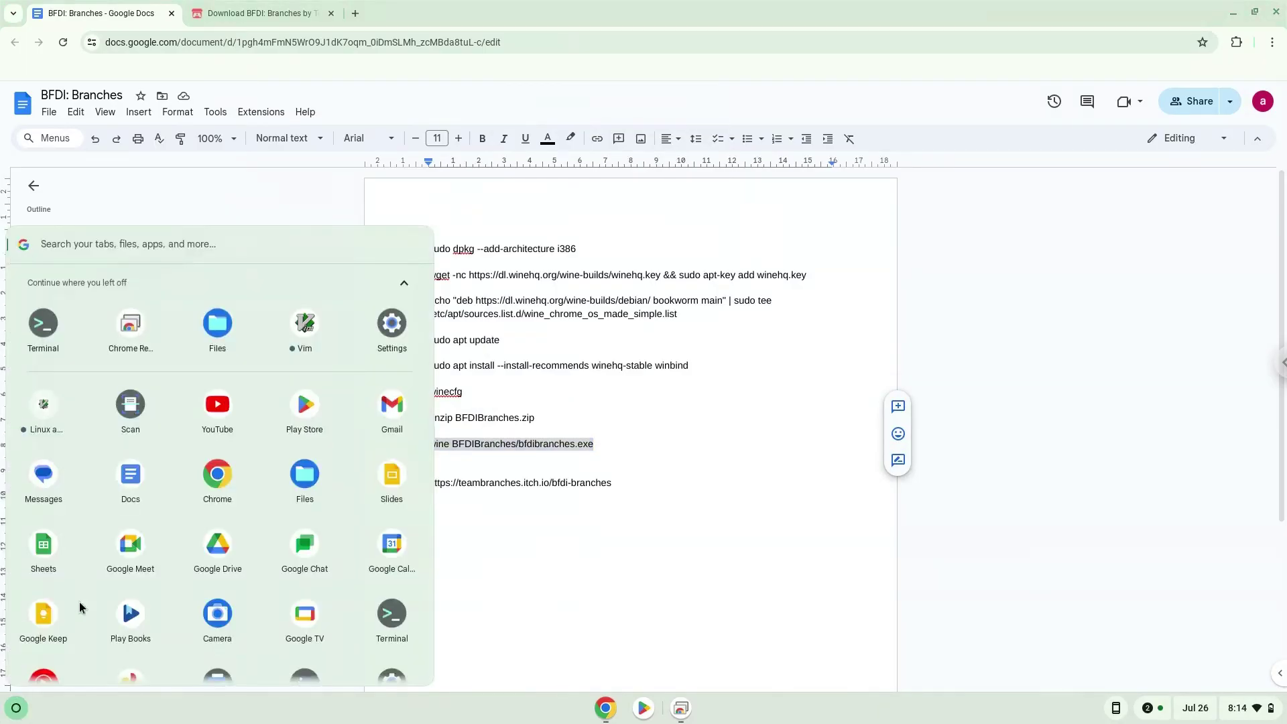
left_click(44, 325)
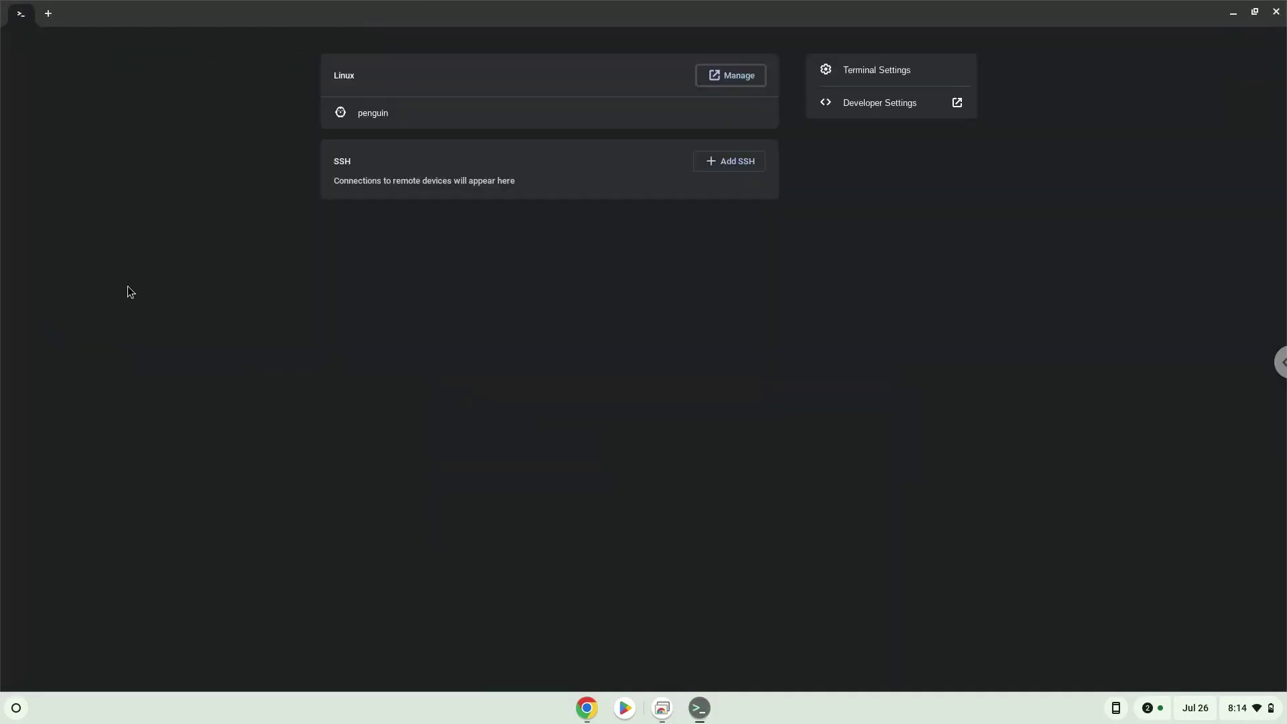
left_click(388, 114)
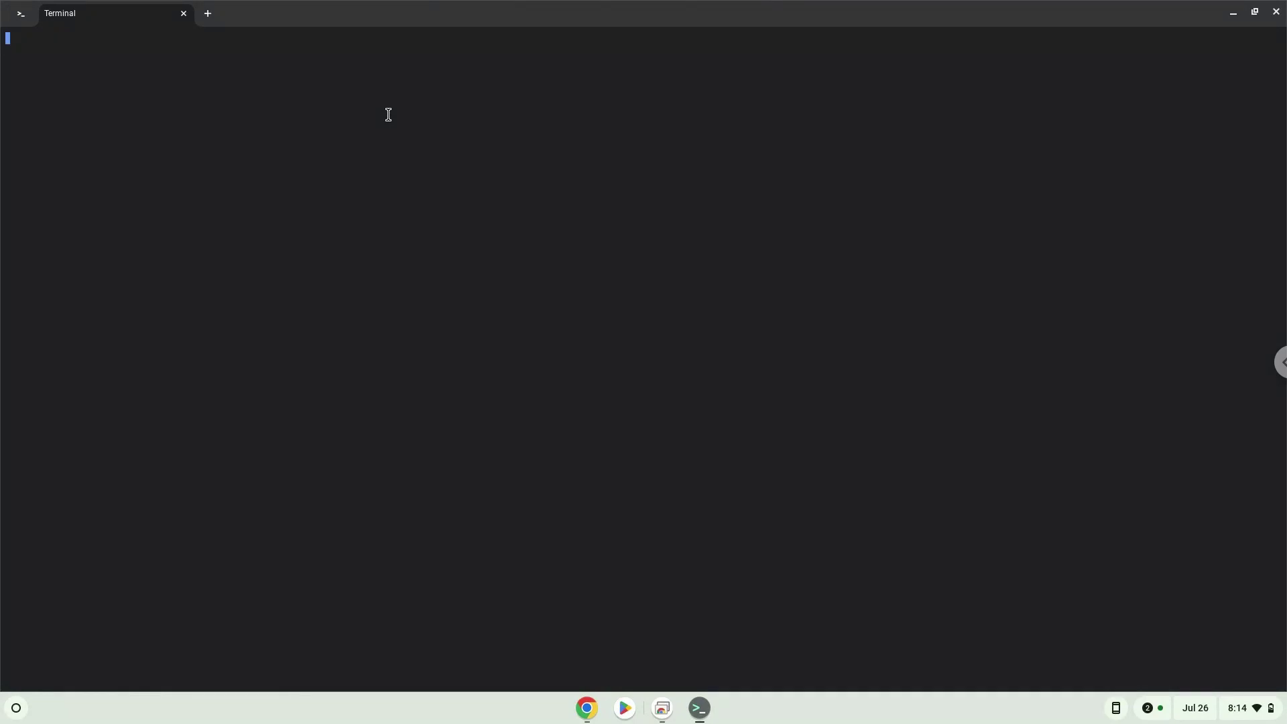
key("ctrl+shift+v")
key("Return")
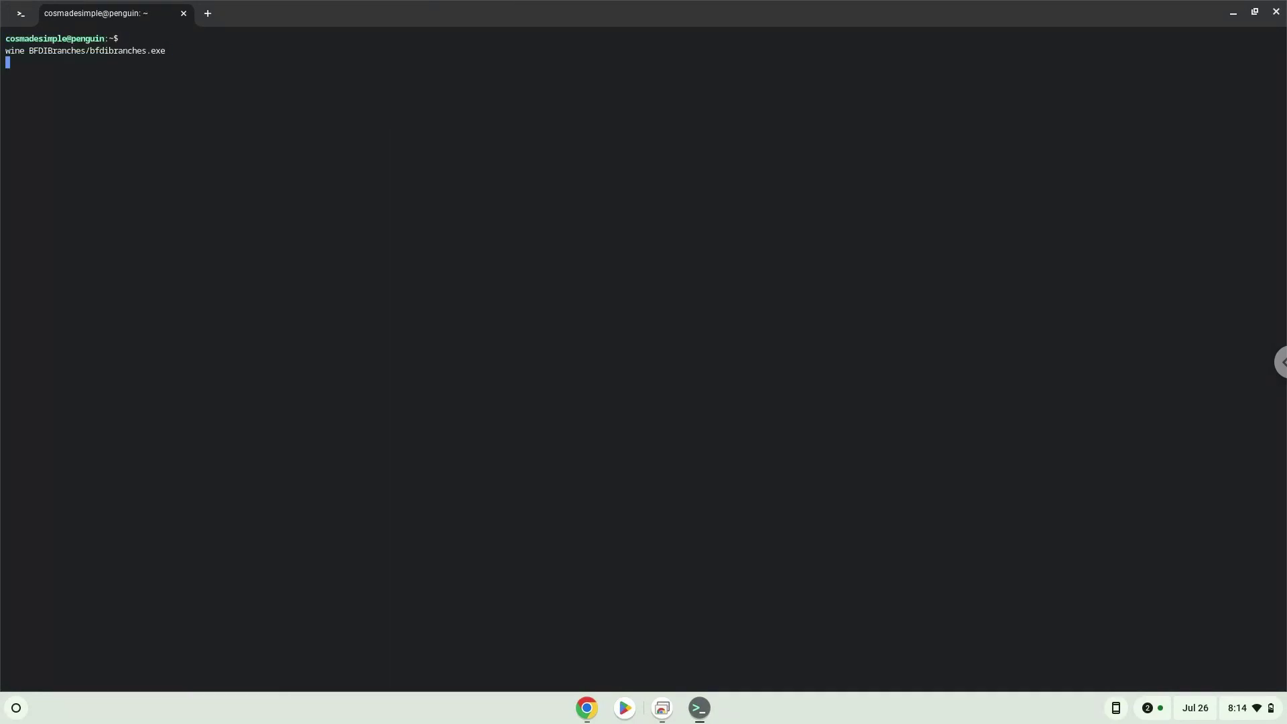
Minimize the Terminal and browser windows, maximize the loading game window and skip ahead to the title menu
left_click(1221, 18)
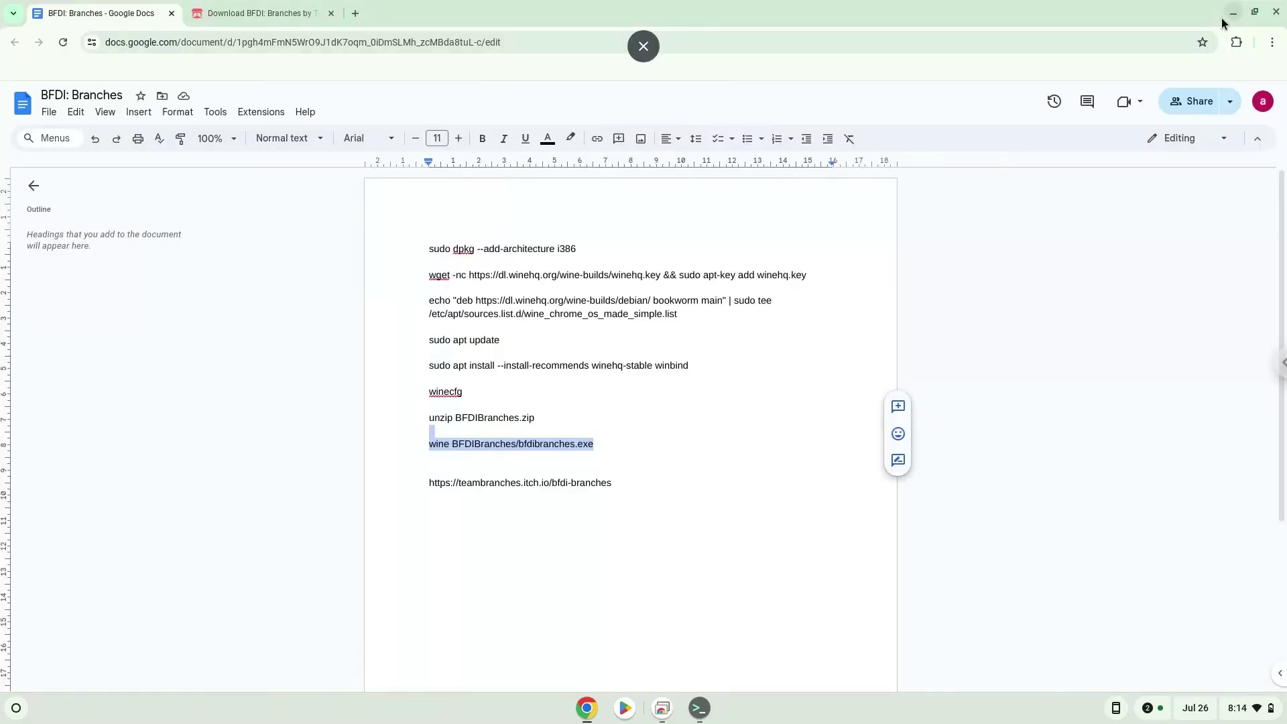
double_click(1221, 17)
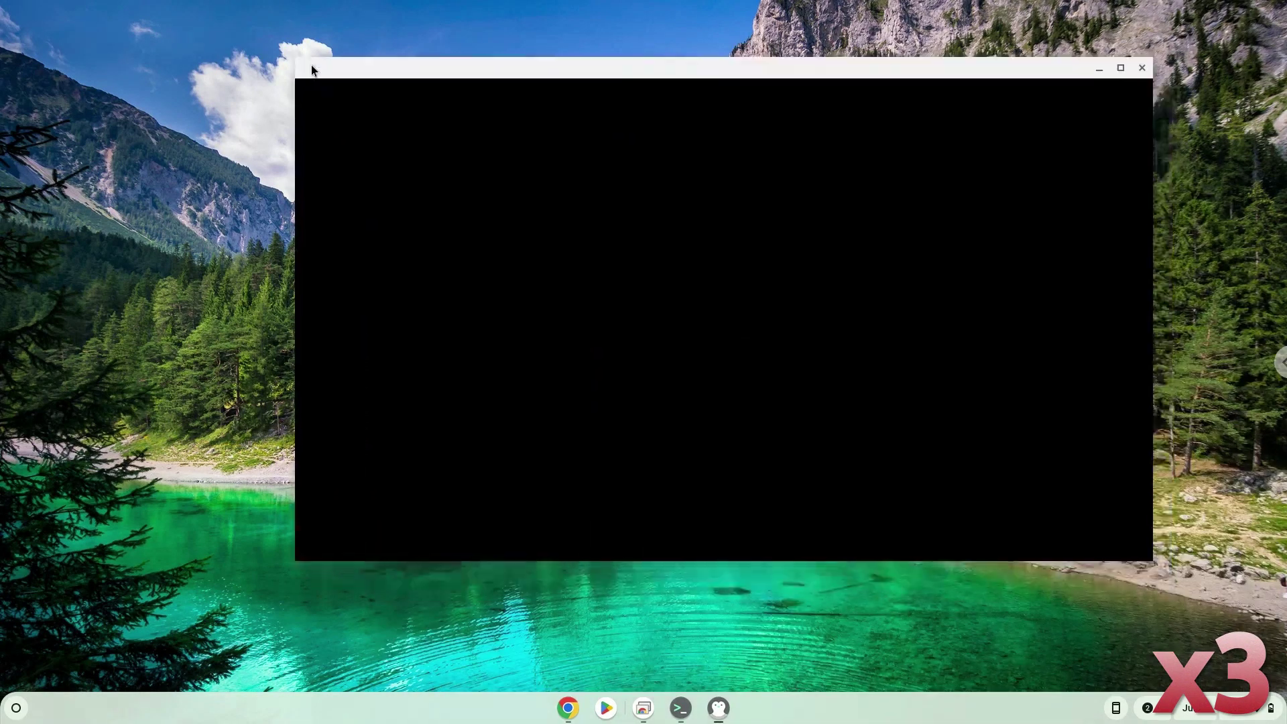
left_click(1120, 68)
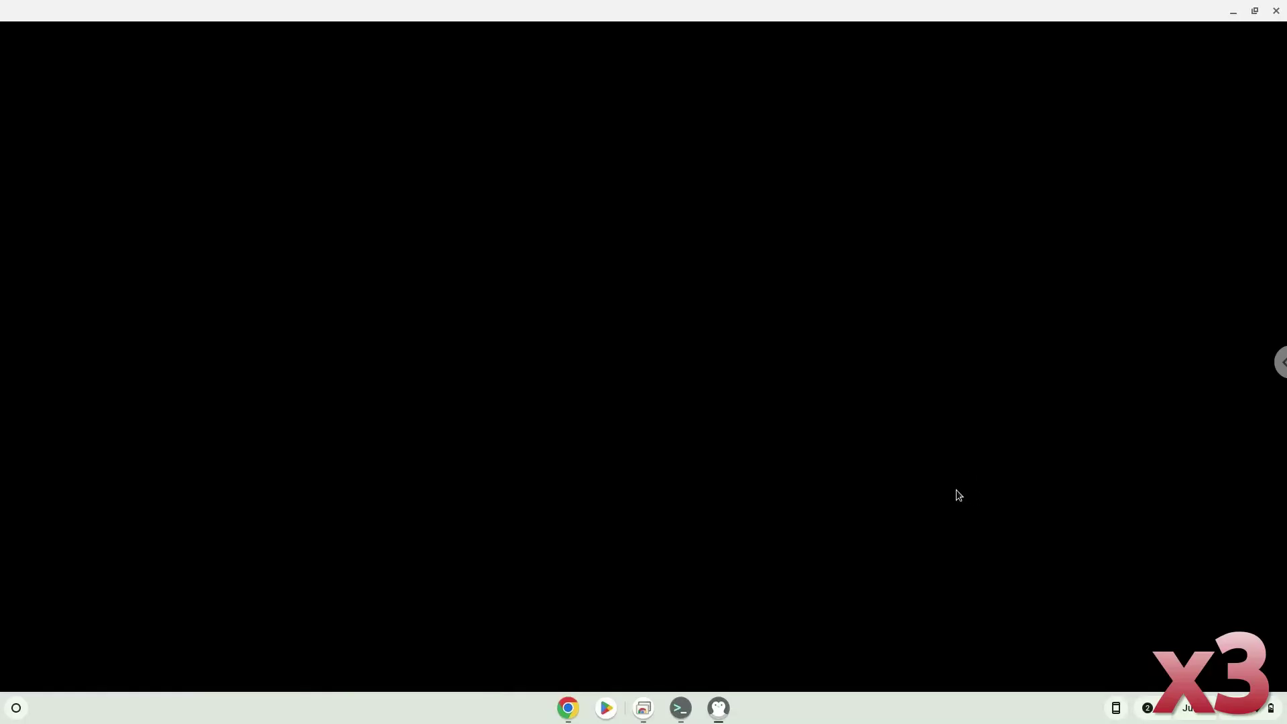
key("space")
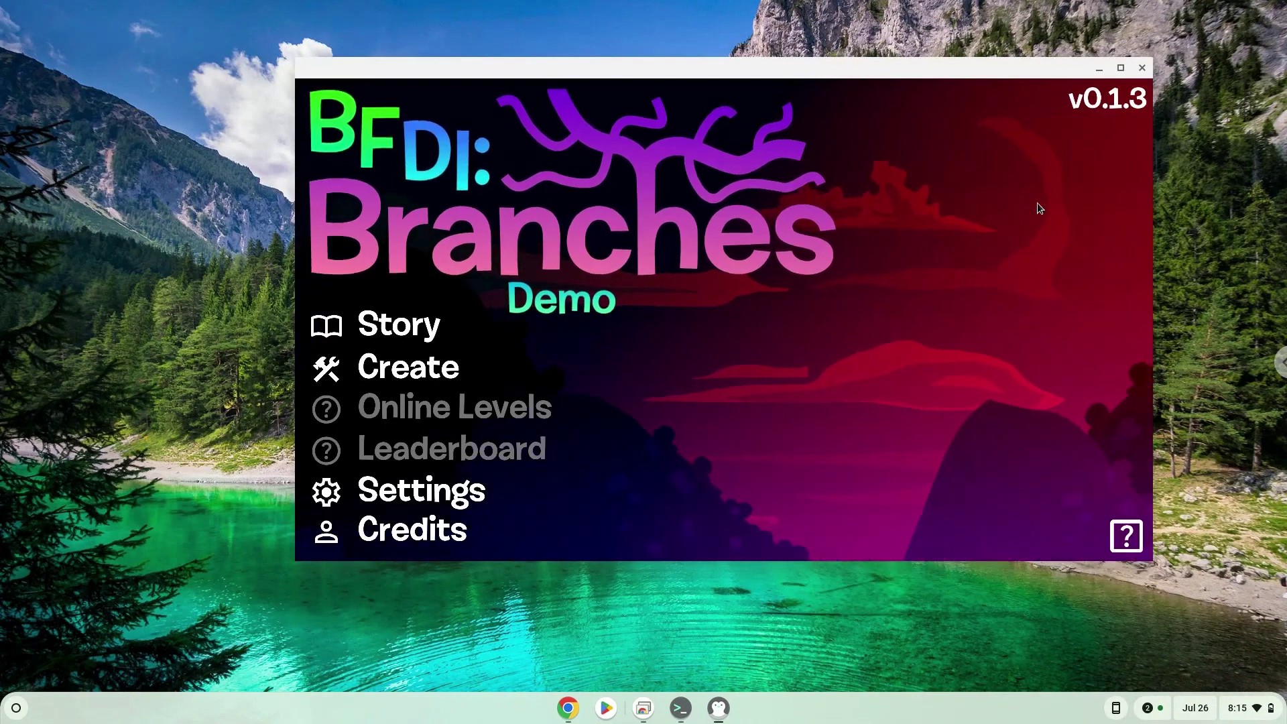
Maximize the BFDI: Branches window and start playing Firey Tutorial from Story mode
left_click(1119, 70)
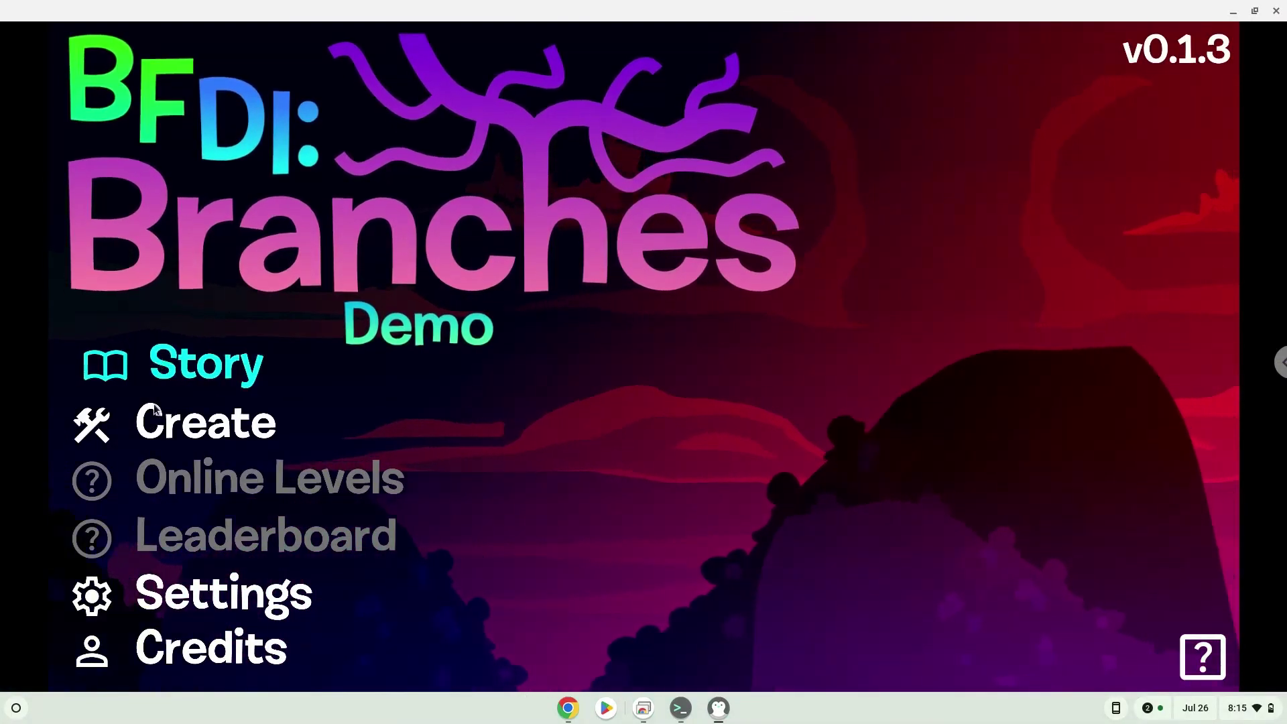
left_click(177, 367)
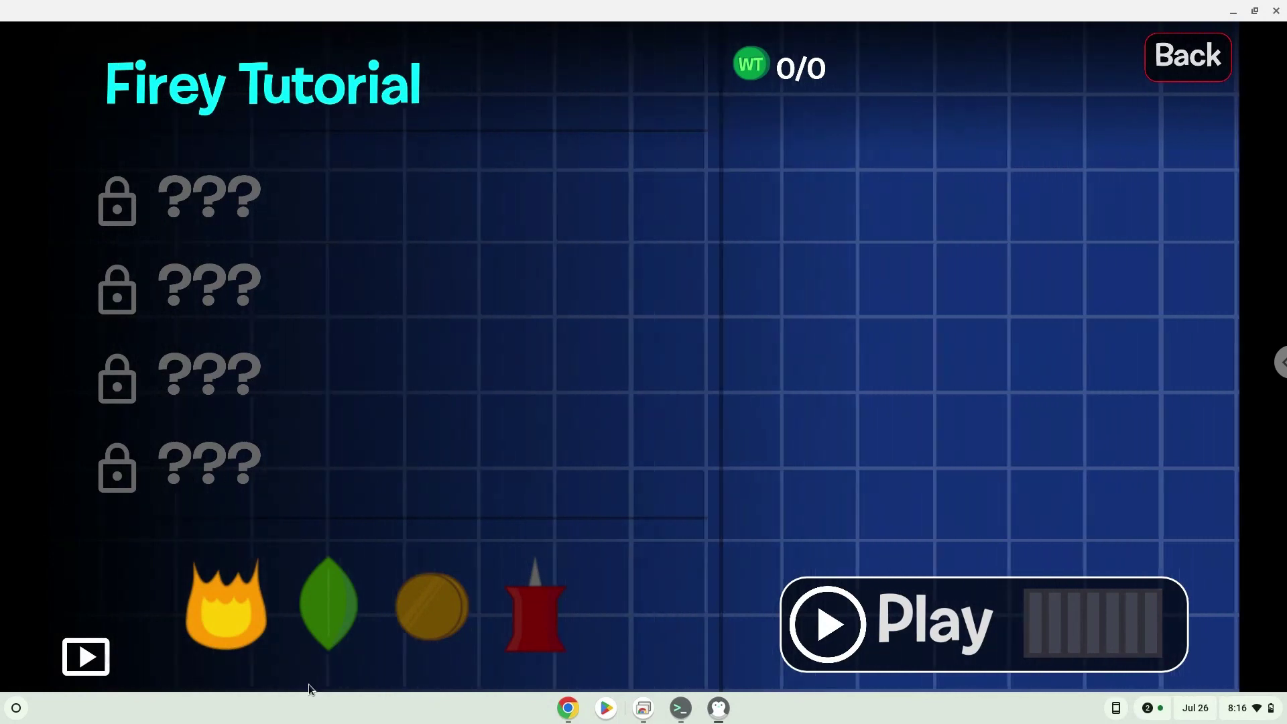
left_click(875, 633)
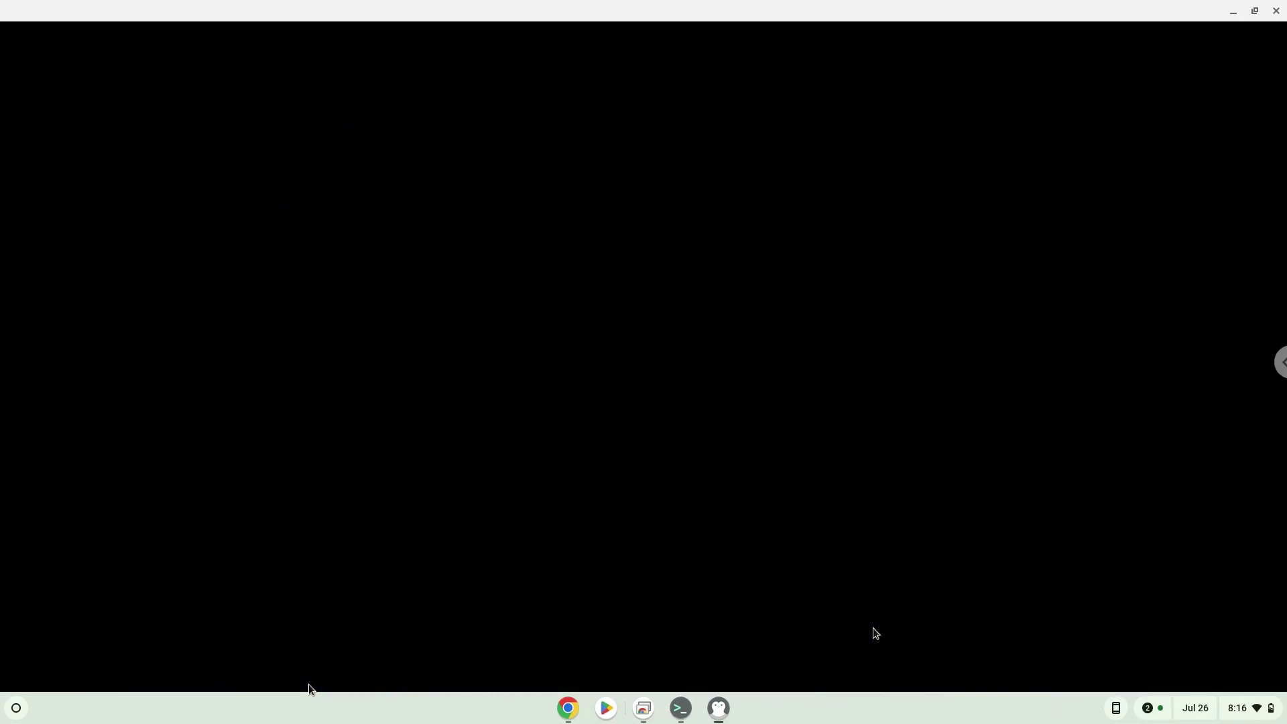